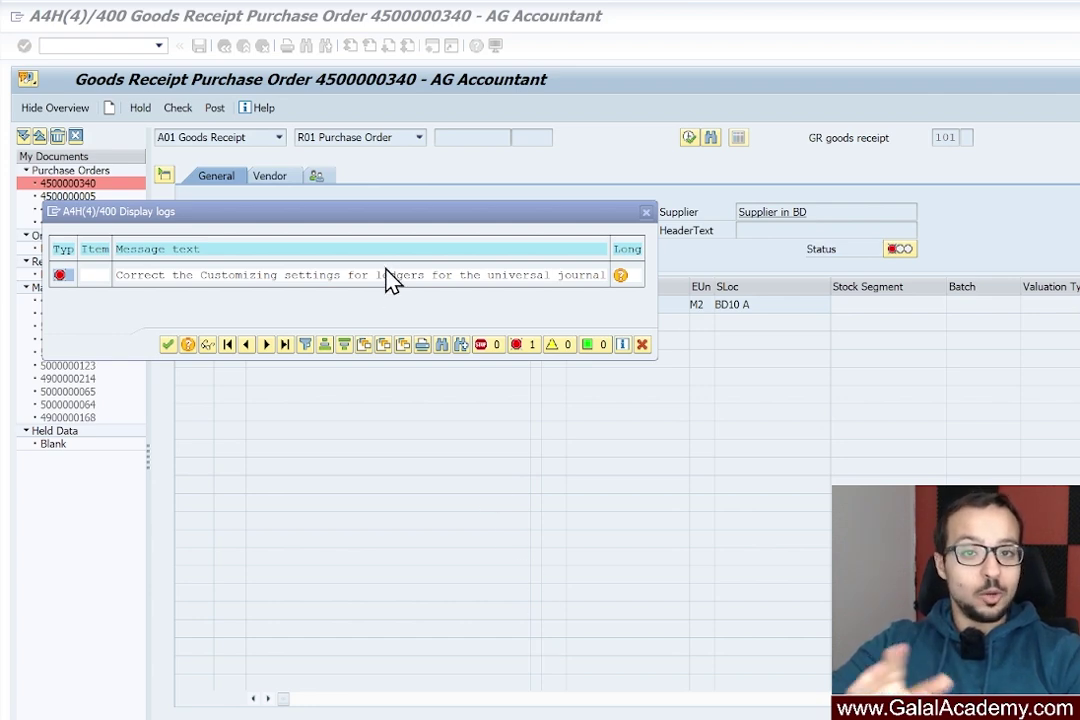
Open the long text of the ledger customizing error and start the linked consistency check FINS_CUST_CONS_CHK_P
left_click_drag(394, 217, 583, 325)
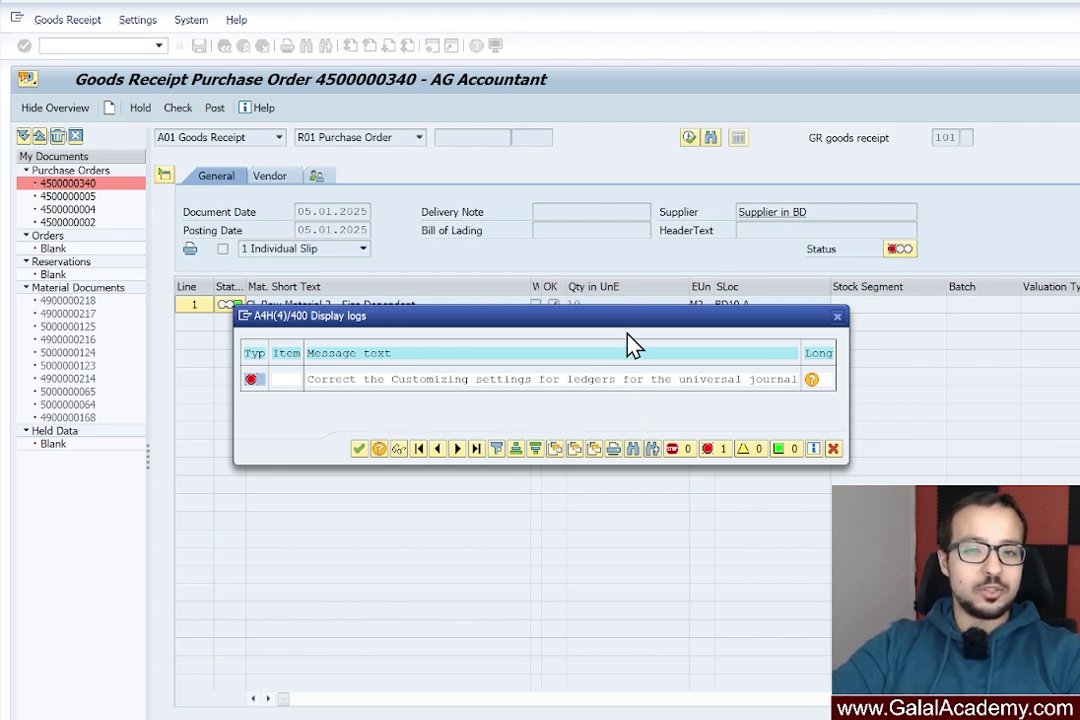
left_click_drag(634, 318, 677, 370)
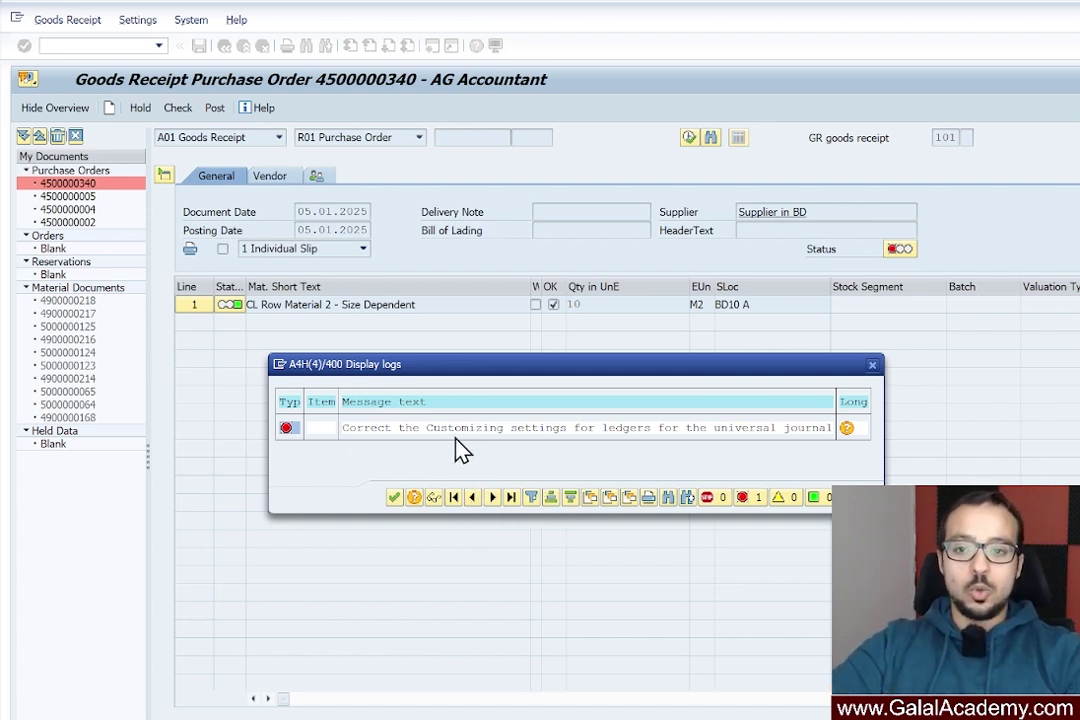
left_click(846, 428)
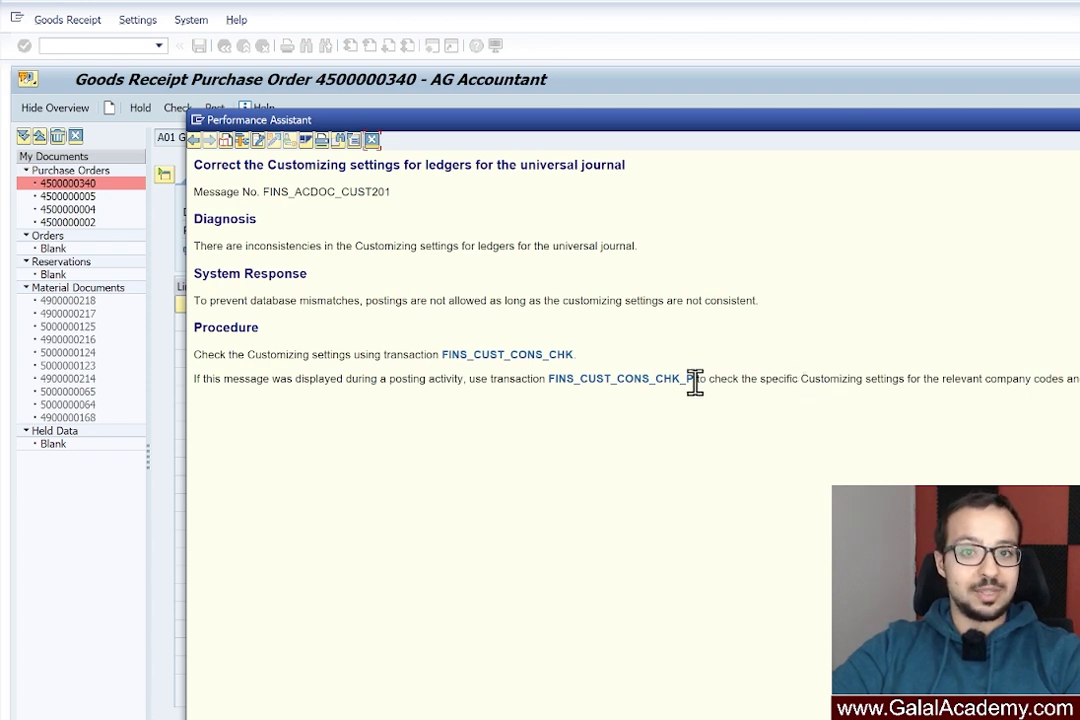
left_click(600, 385)
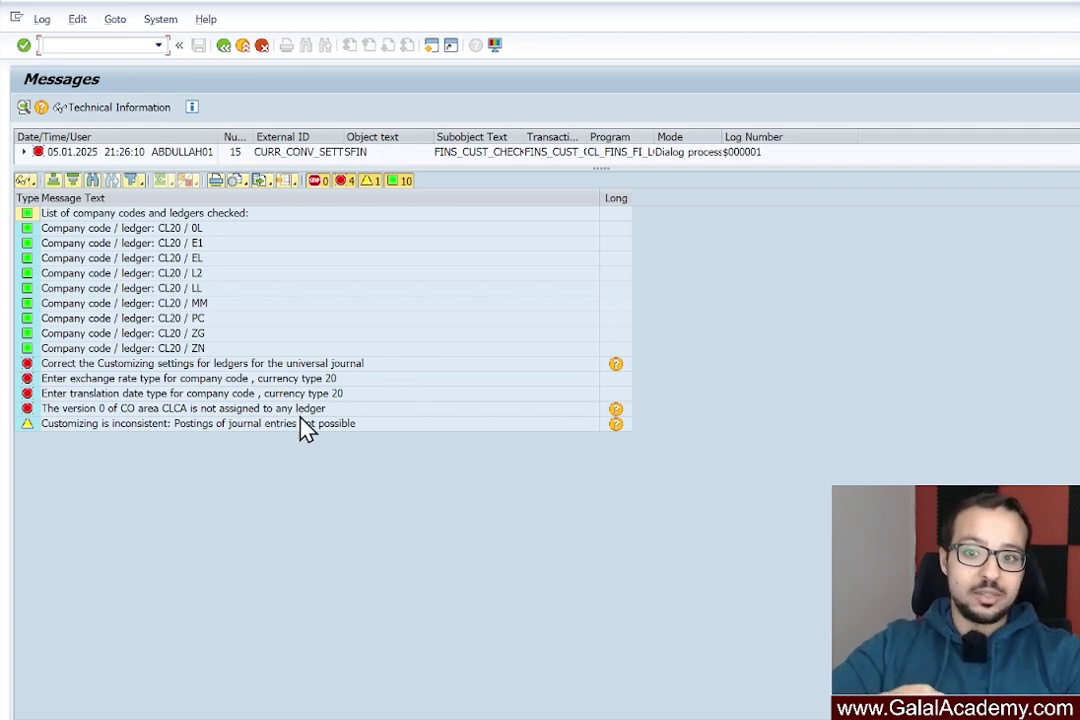
From the CO version error's long text, open the Define Ledger for CO Version activity under Integration of Controlling with Financial Accounting
left_click(617, 413)
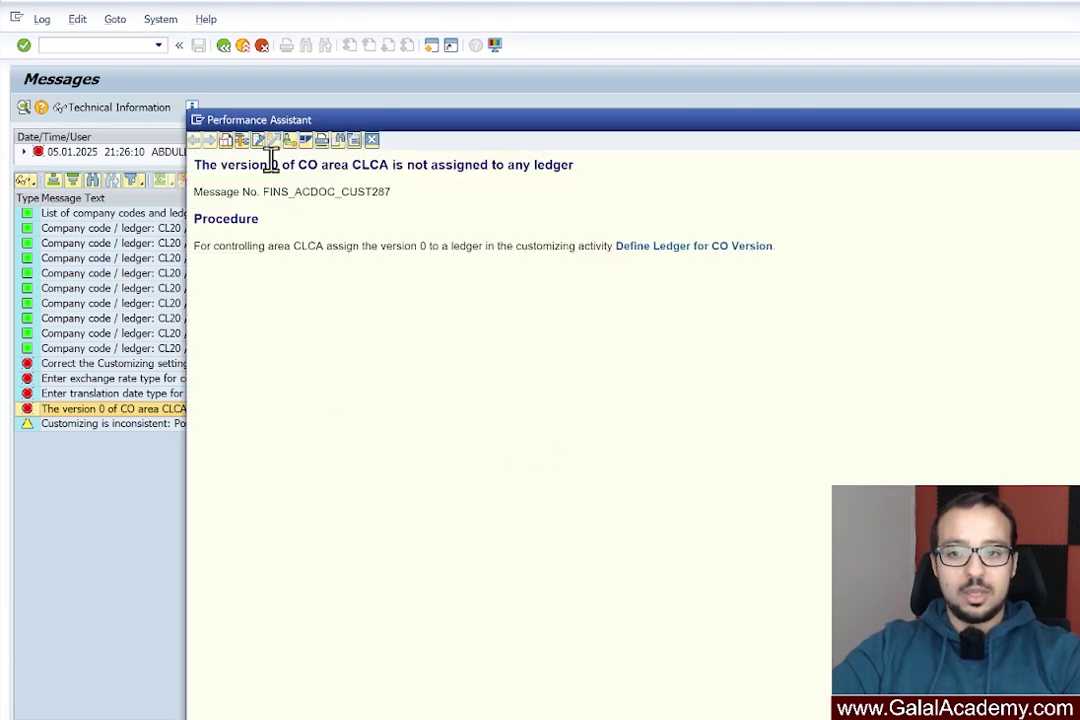
left_click(693, 258)
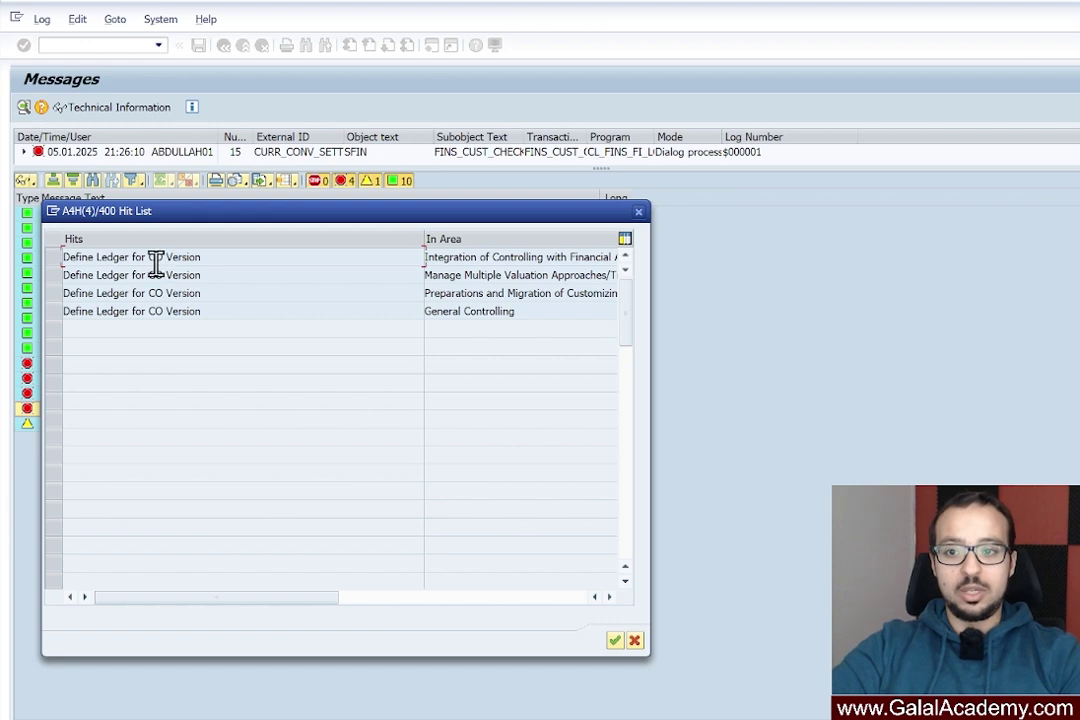
left_click(58, 260)
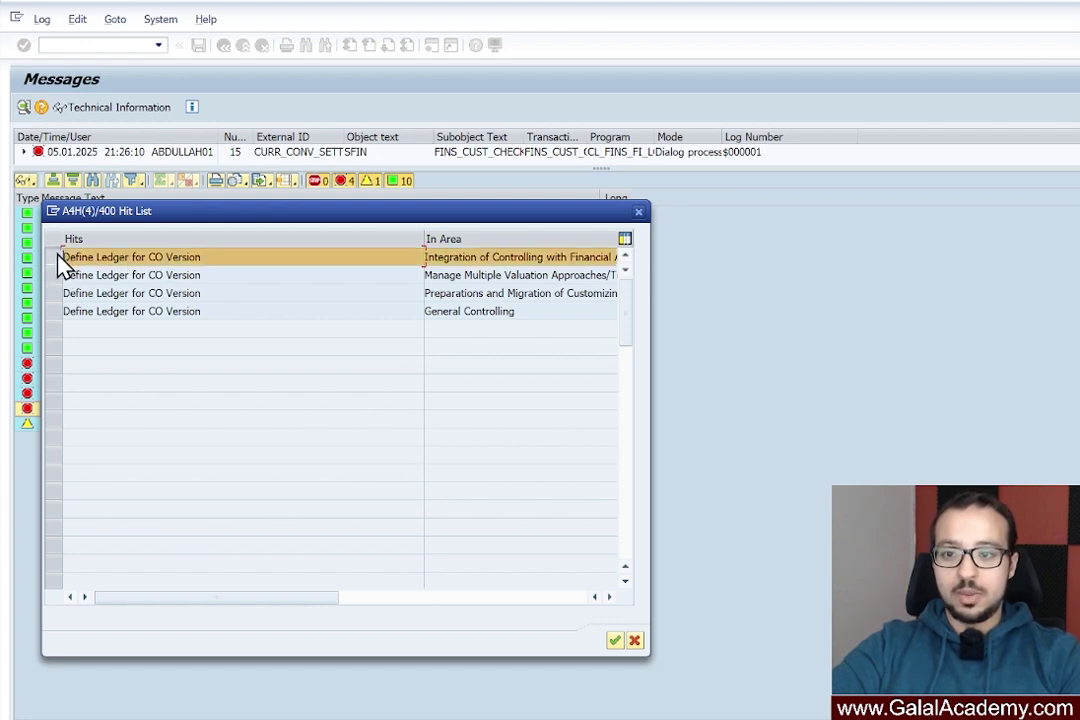
left_click(615, 641)
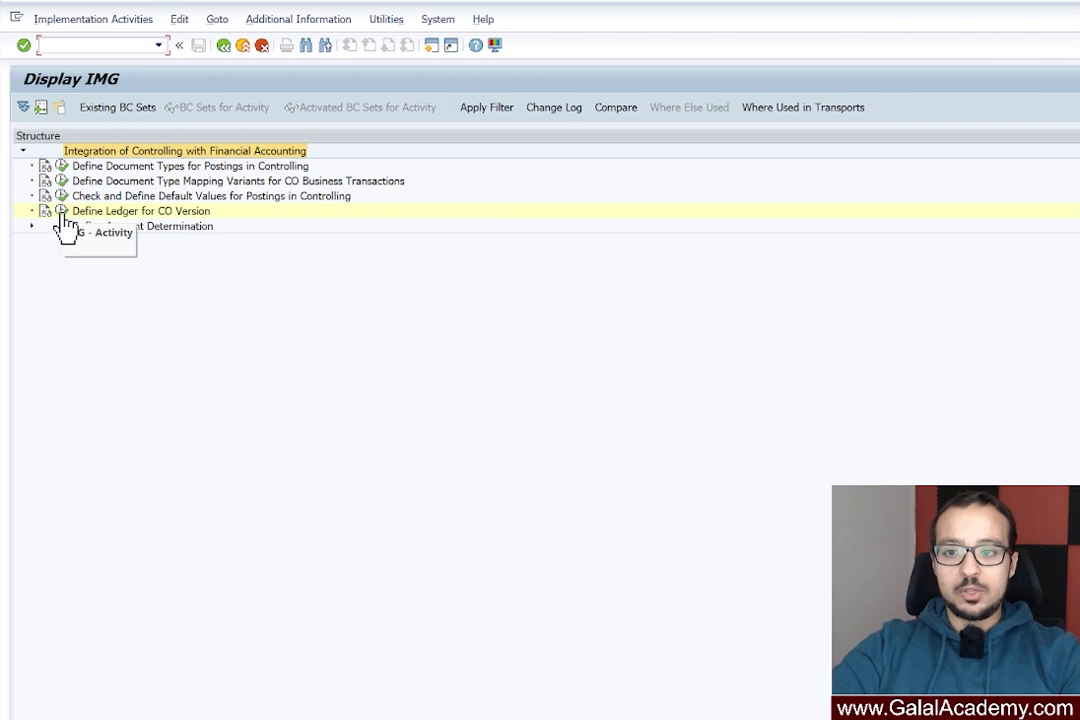
left_click(62, 211)
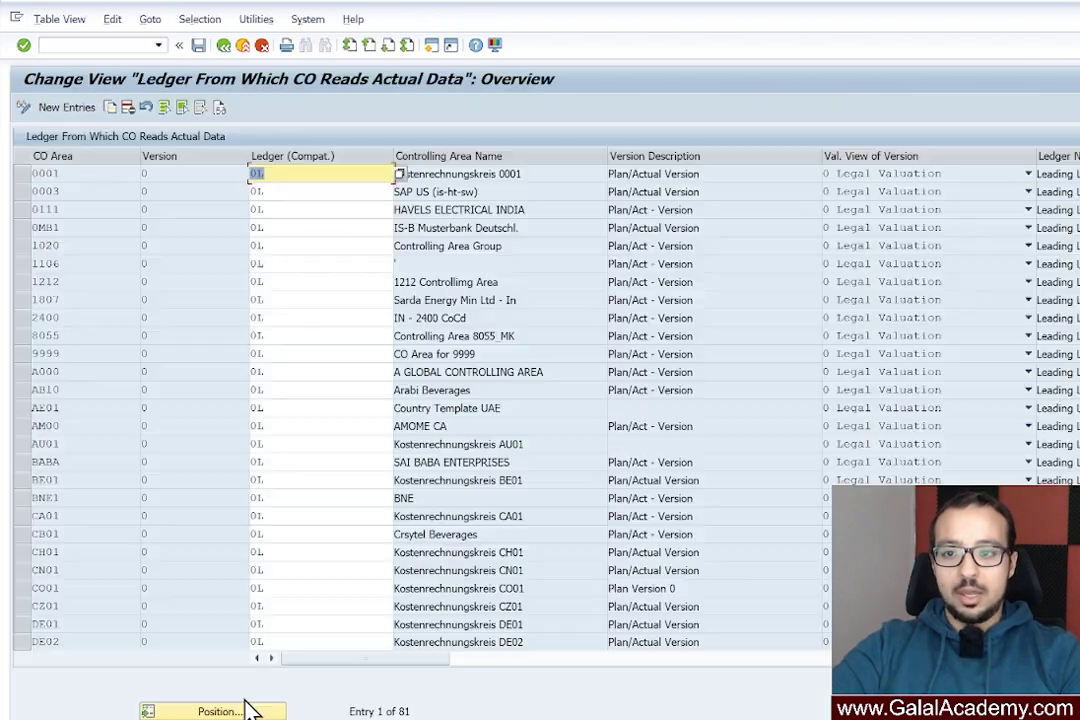
Position the CO ledger assignment list at controlling area CN01
left_click(215, 711)
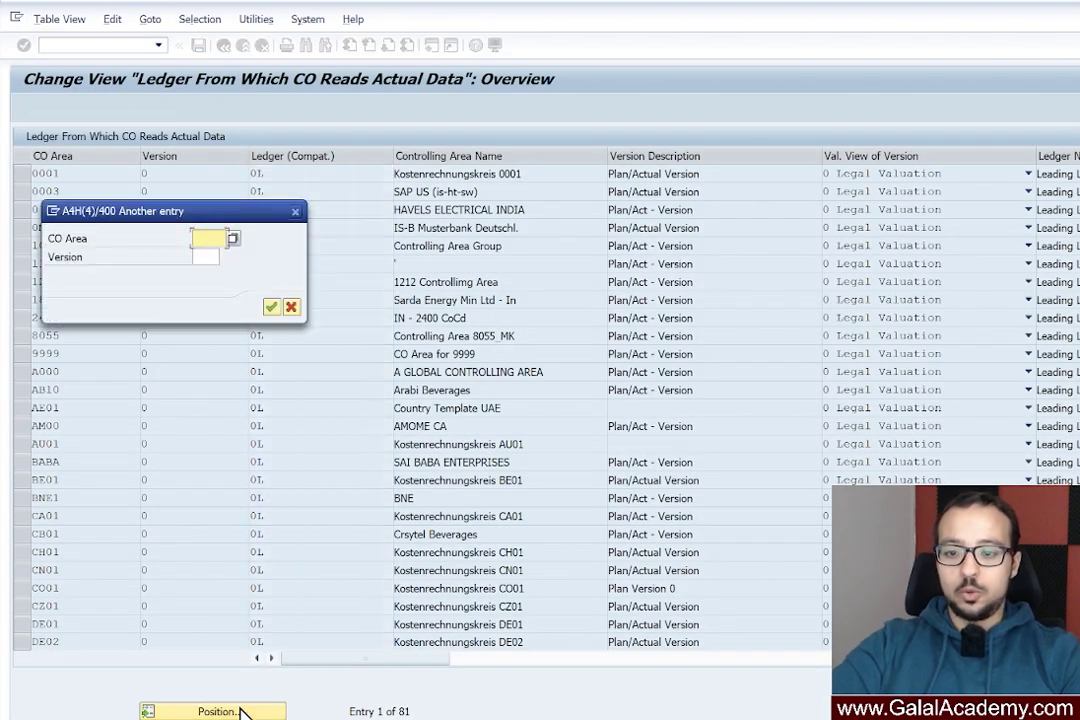
type("CL")
key("BackSpace")
type("N01")
key("Return")
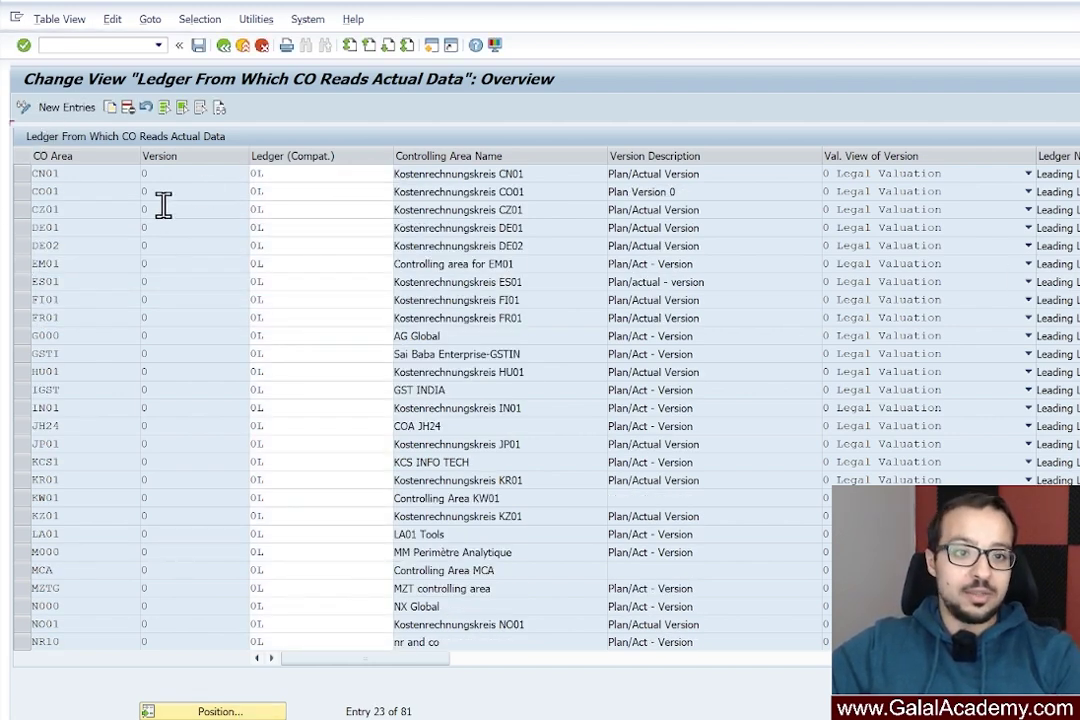
Copy the ledger assignment of CO area 0001 to CO area CLCA, keeping version 0 and ledger 0L
scroll(161, 205, "up", 8)
left_click(22, 176)
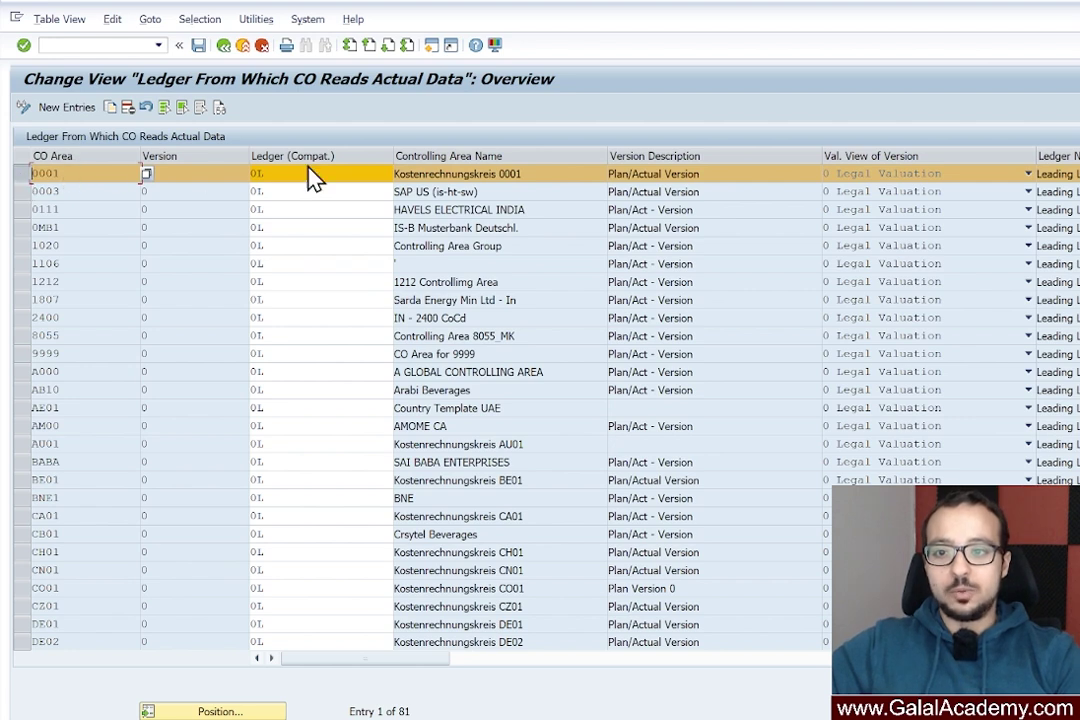
left_click(111, 107)
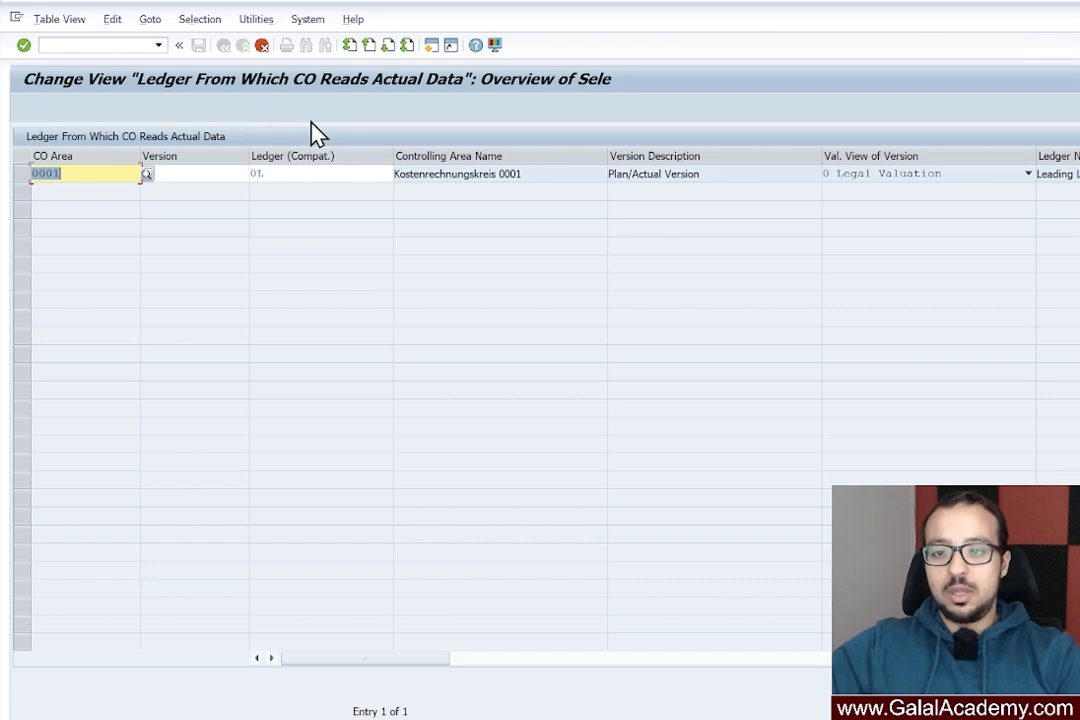
type("CL")
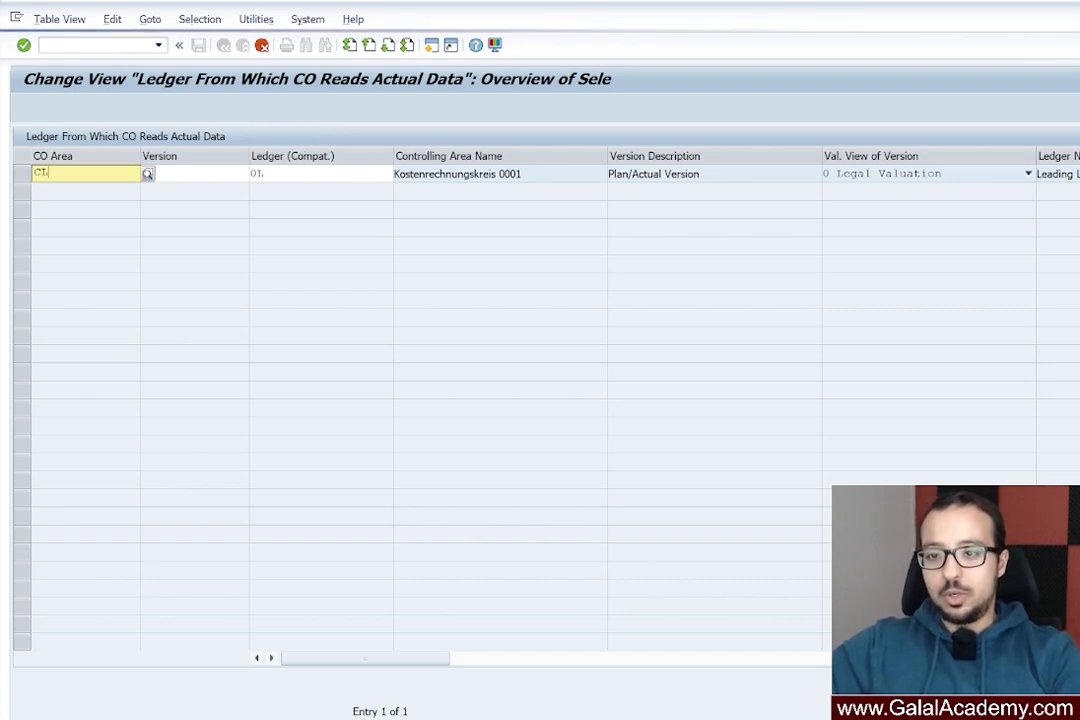
type("CA")
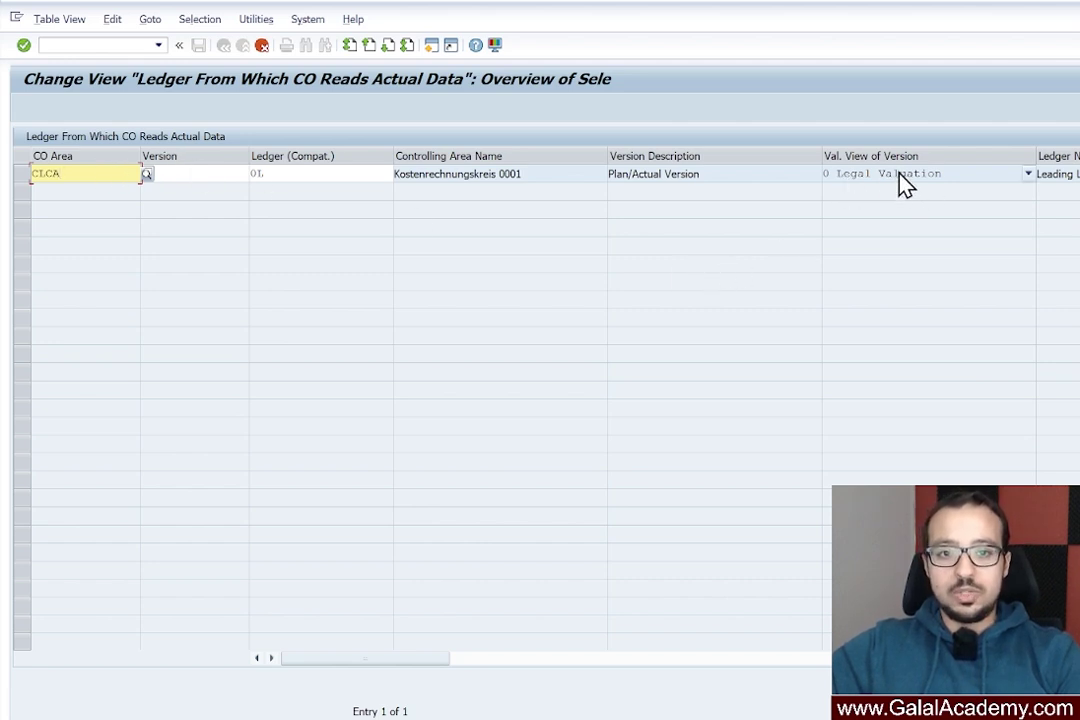
key("Return")
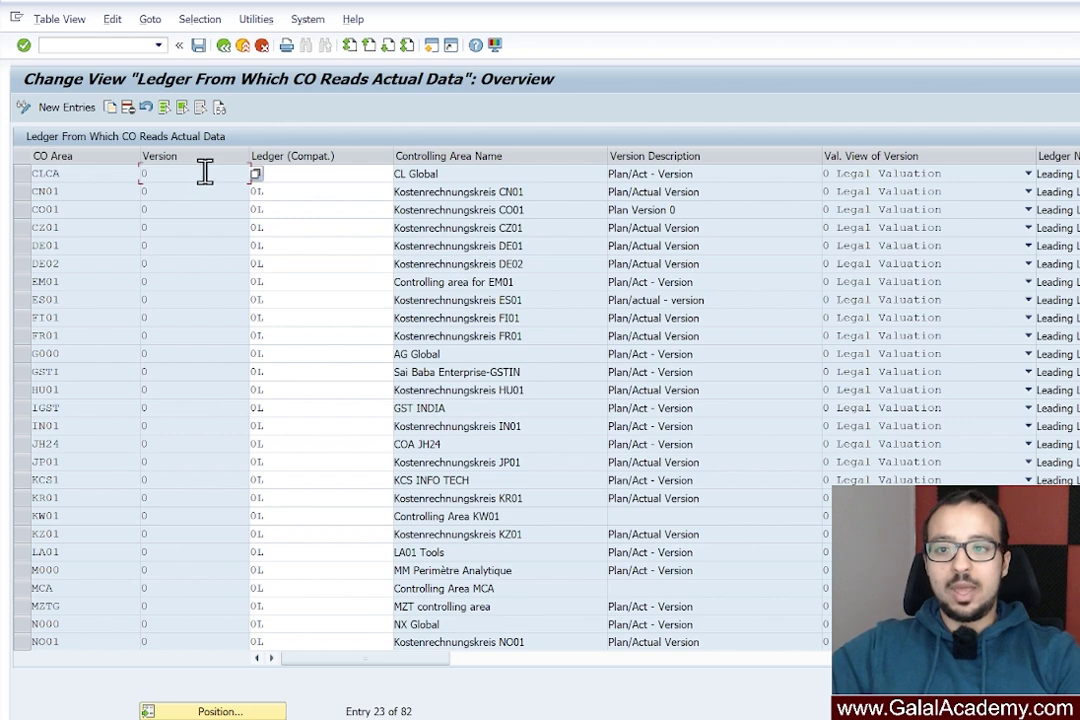
Save the ledger assignment for CO area CLCA and return to the consistency check messages, closing the error's long text
left_click(330, 175)
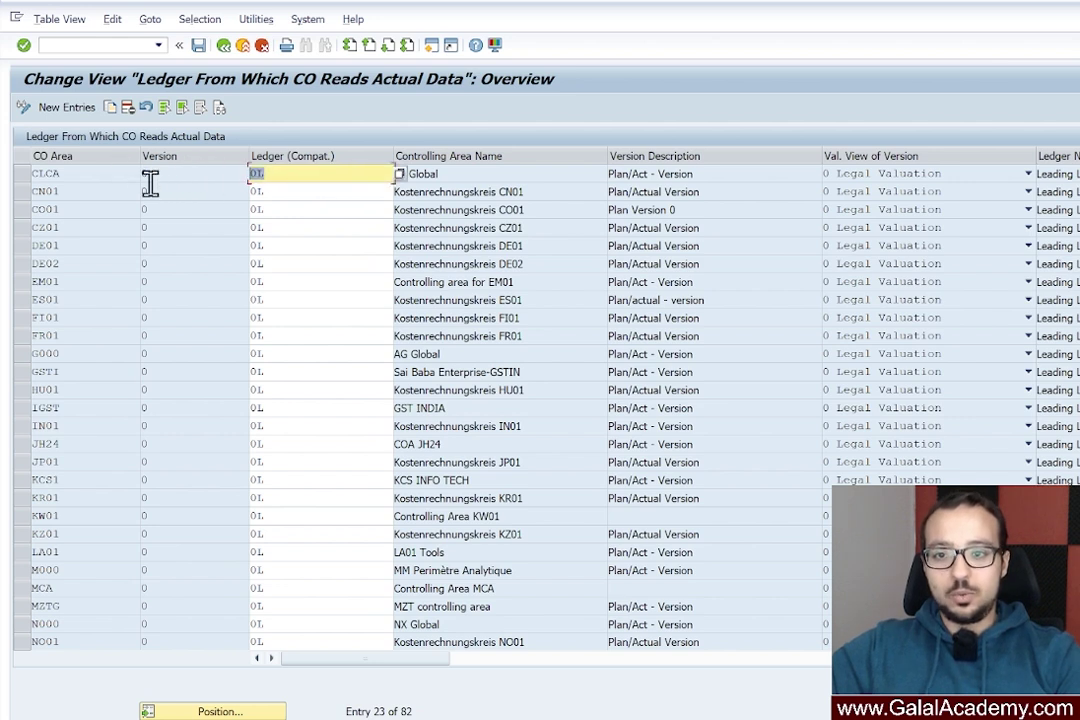
double_click(48, 175)
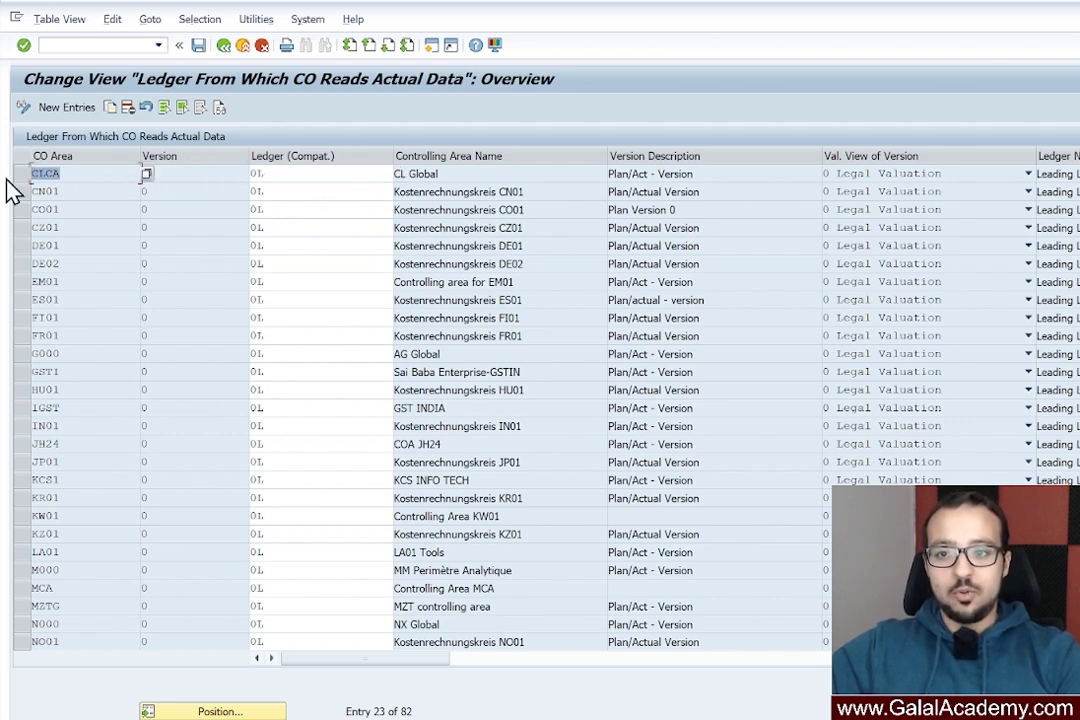
left_click(205, 52)
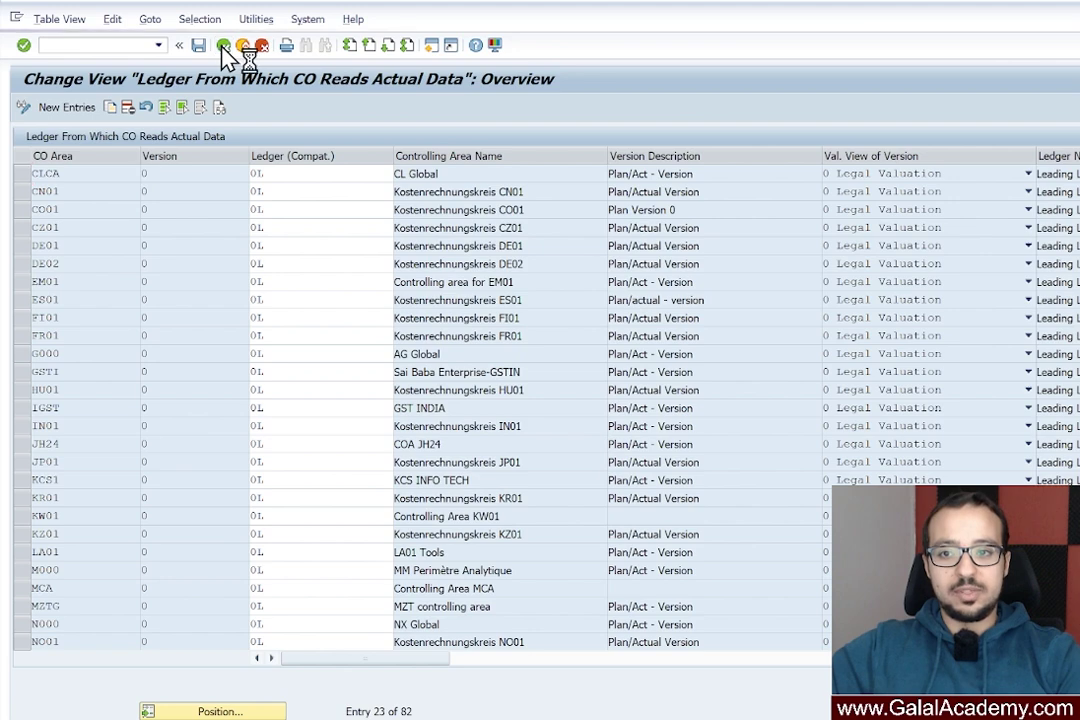
left_click(224, 52)
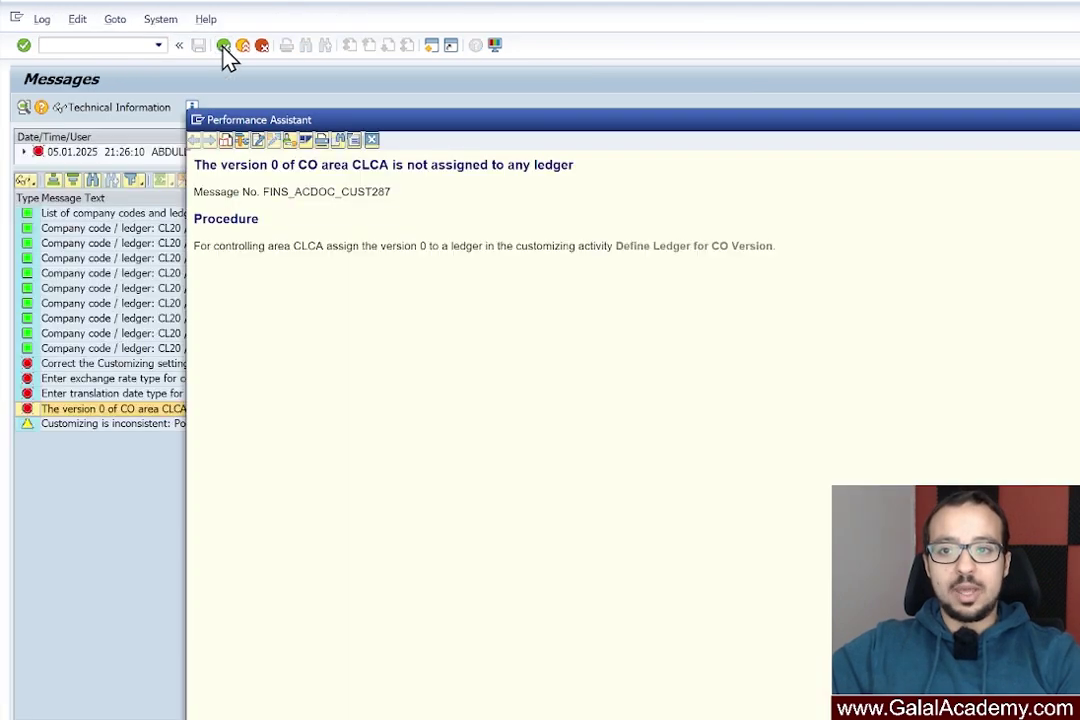
left_click(372, 141)
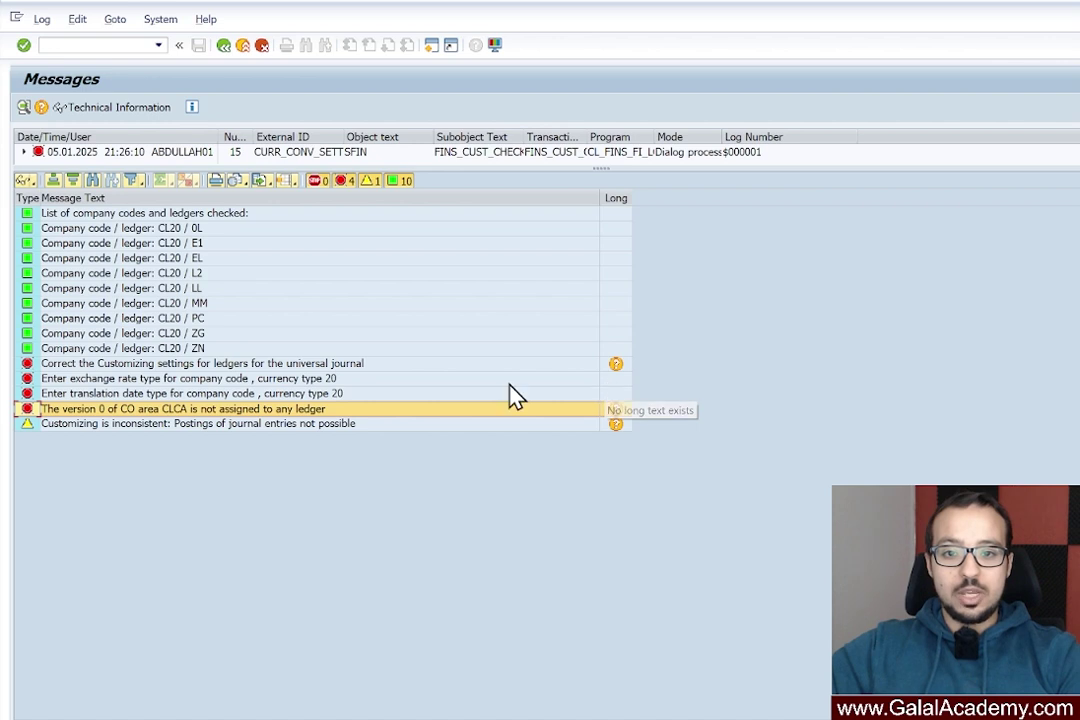
Read the long text of the exchange rate type error and open the SAP Customizing Implementation Guide in a new session with /ospro
left_click(350, 381)
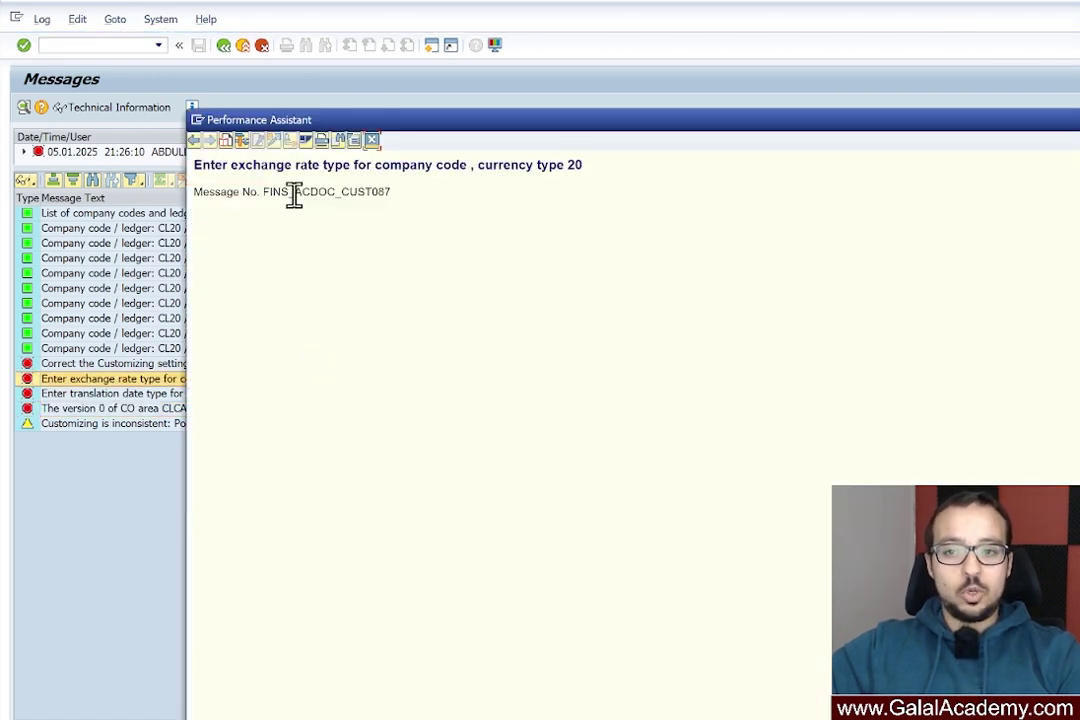
left_click(186, 324)
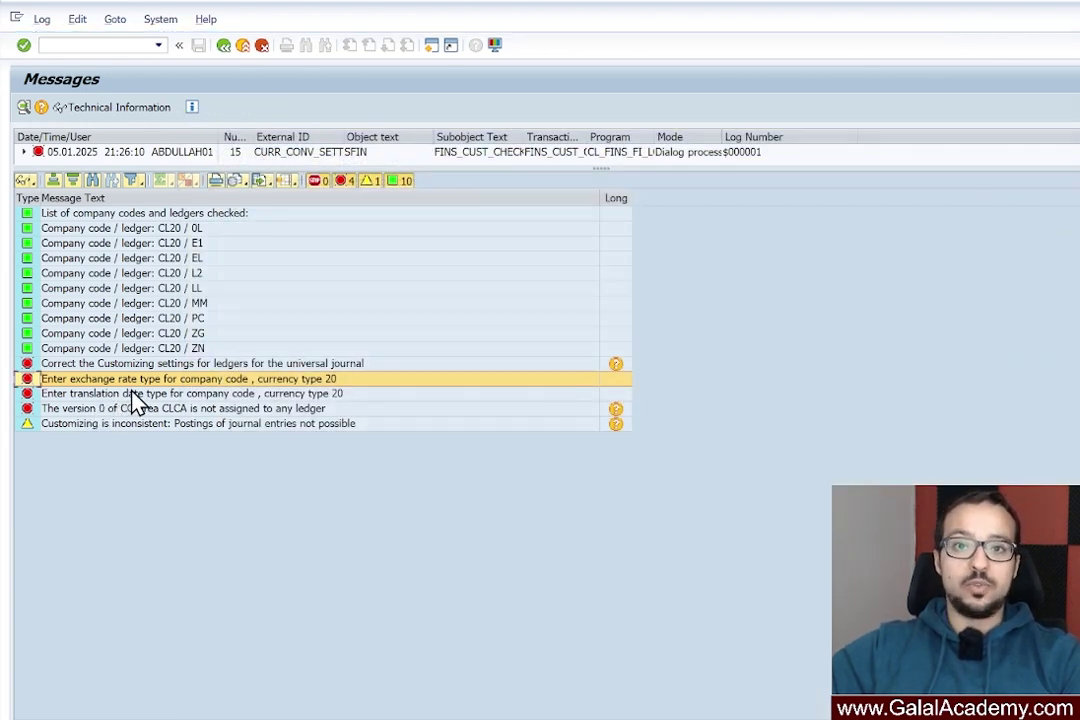
left_click(104, 46)
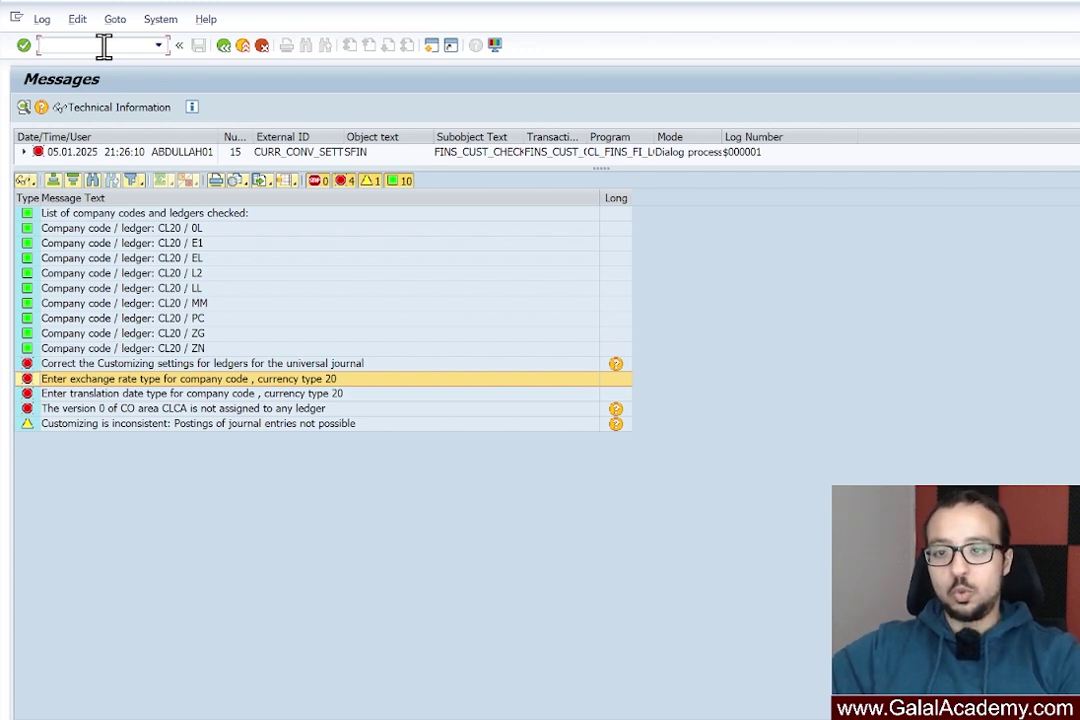
type("/ospro")
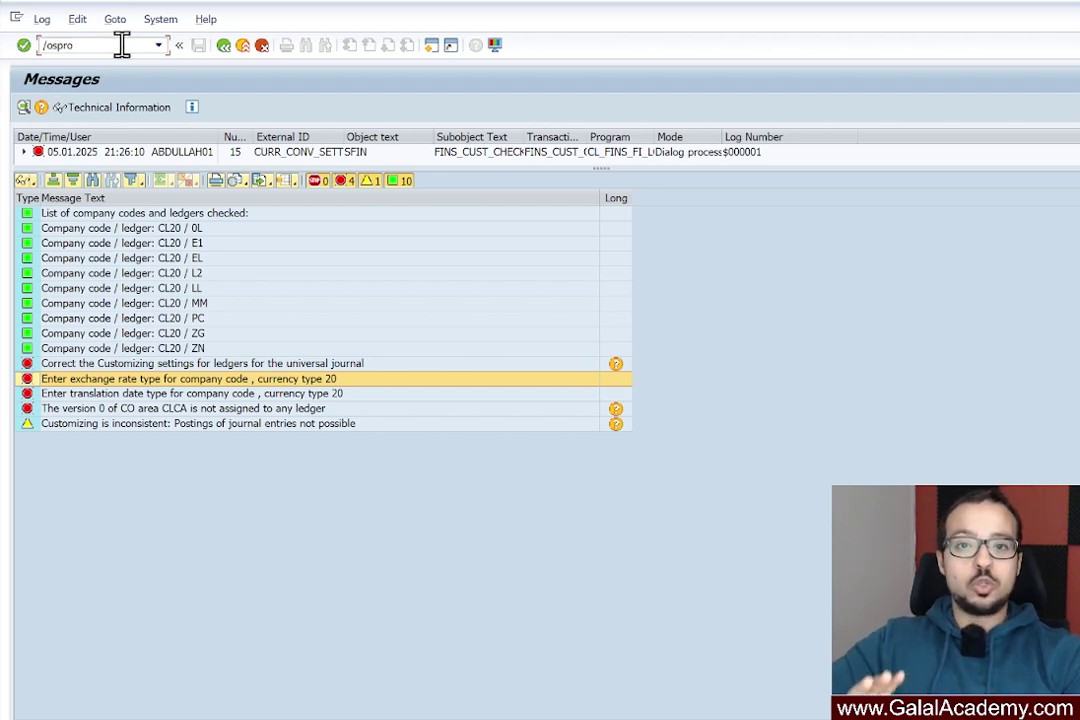
key("Return")
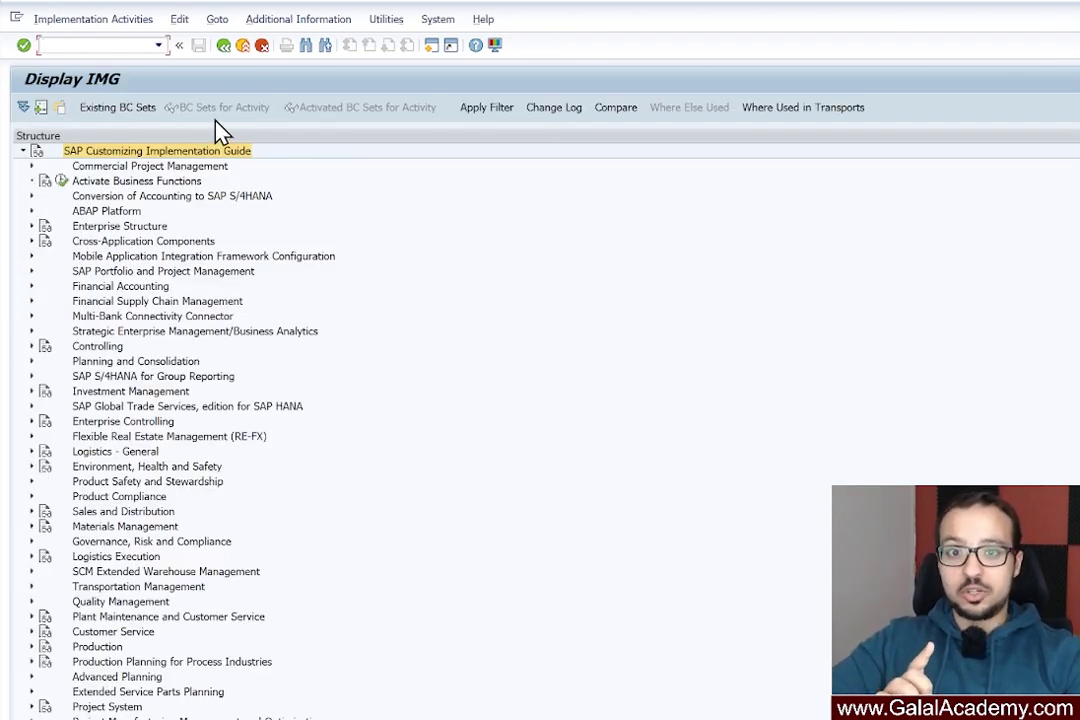
Open the Define Settings for Ledgers and Currency Types activity under Financial Accounting Global Settings, Ledgers, Ledger
left_click(32, 286)
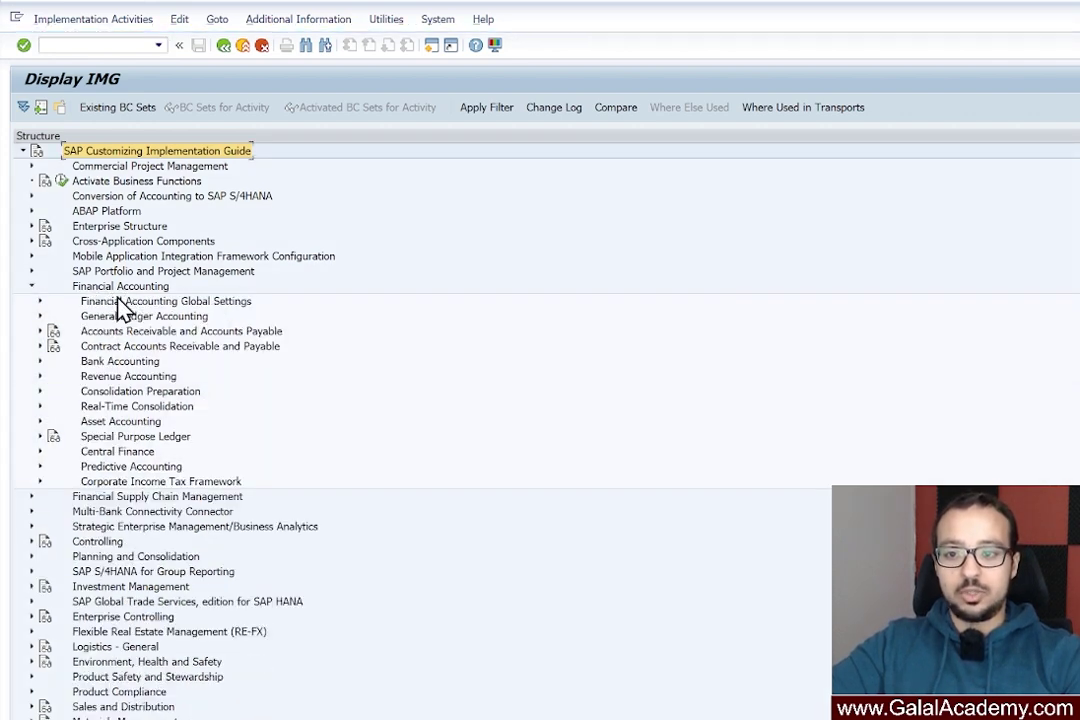
left_click(40, 301)
double_click(93, 332)
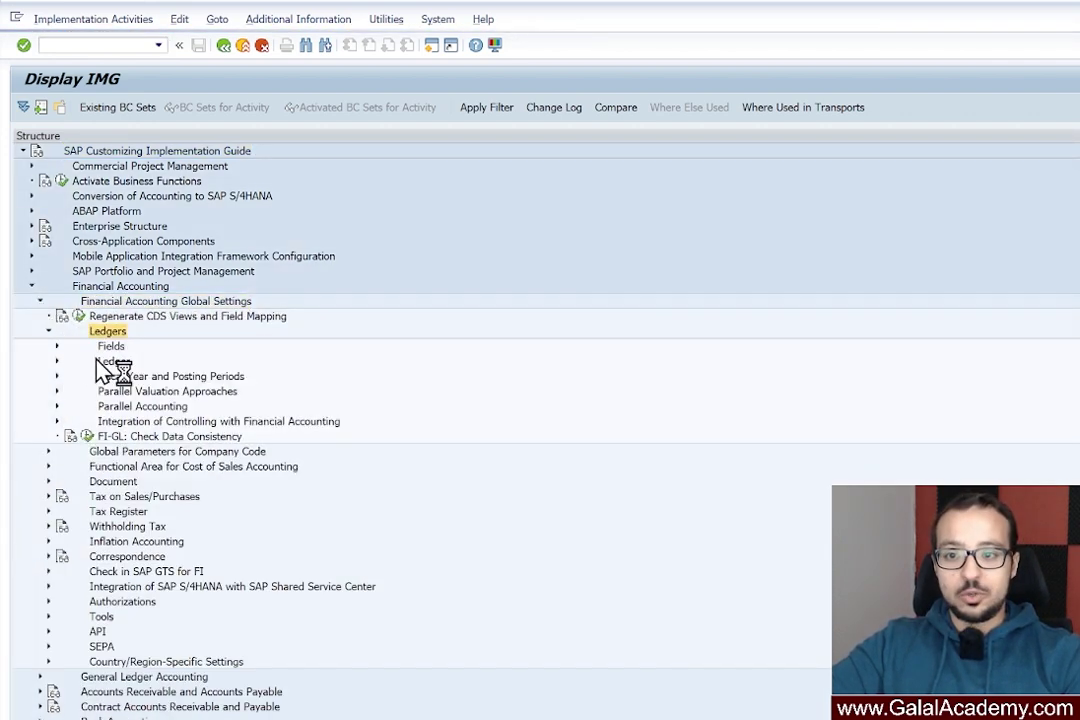
left_click(57, 361)
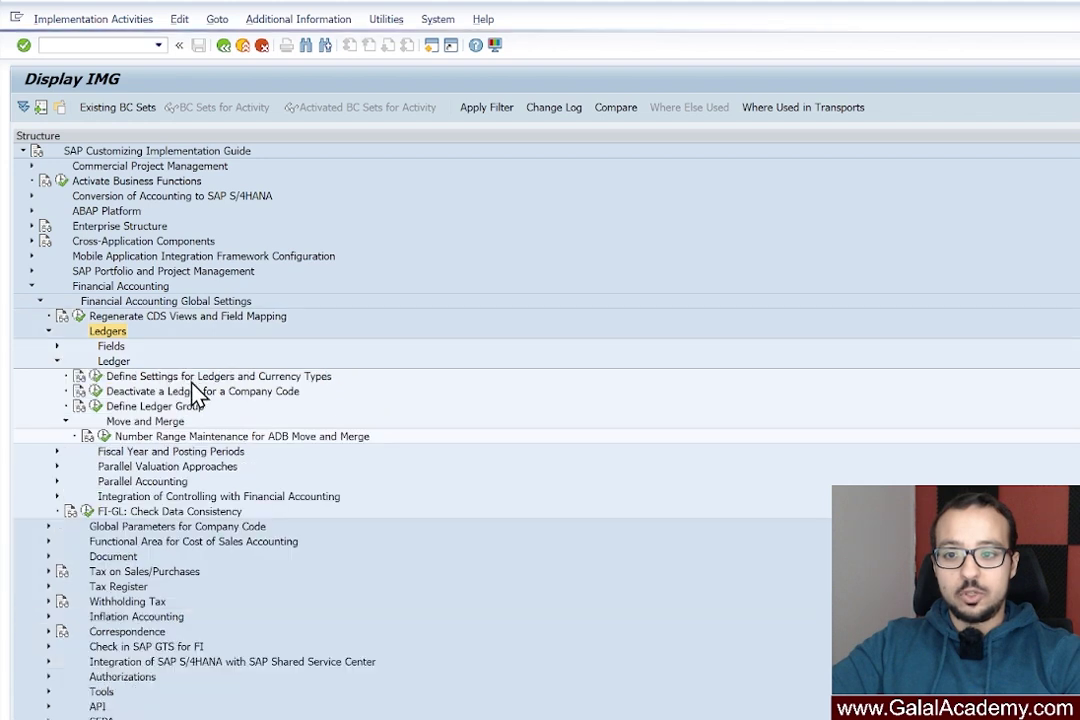
left_click(282, 378)
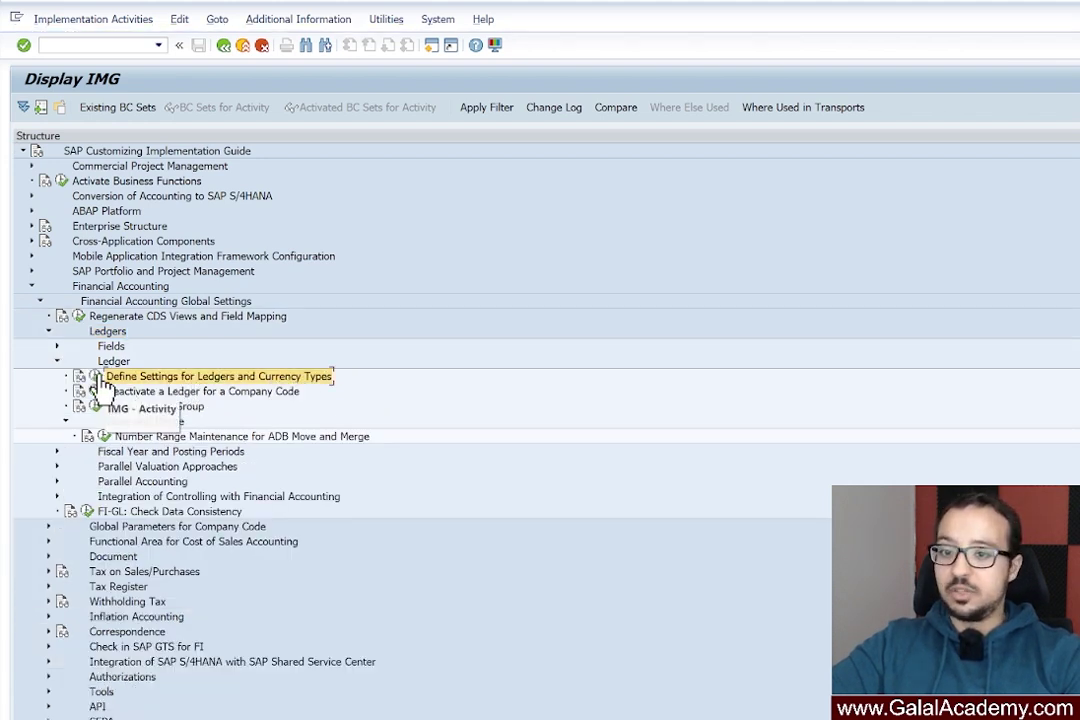
left_click(100, 379)
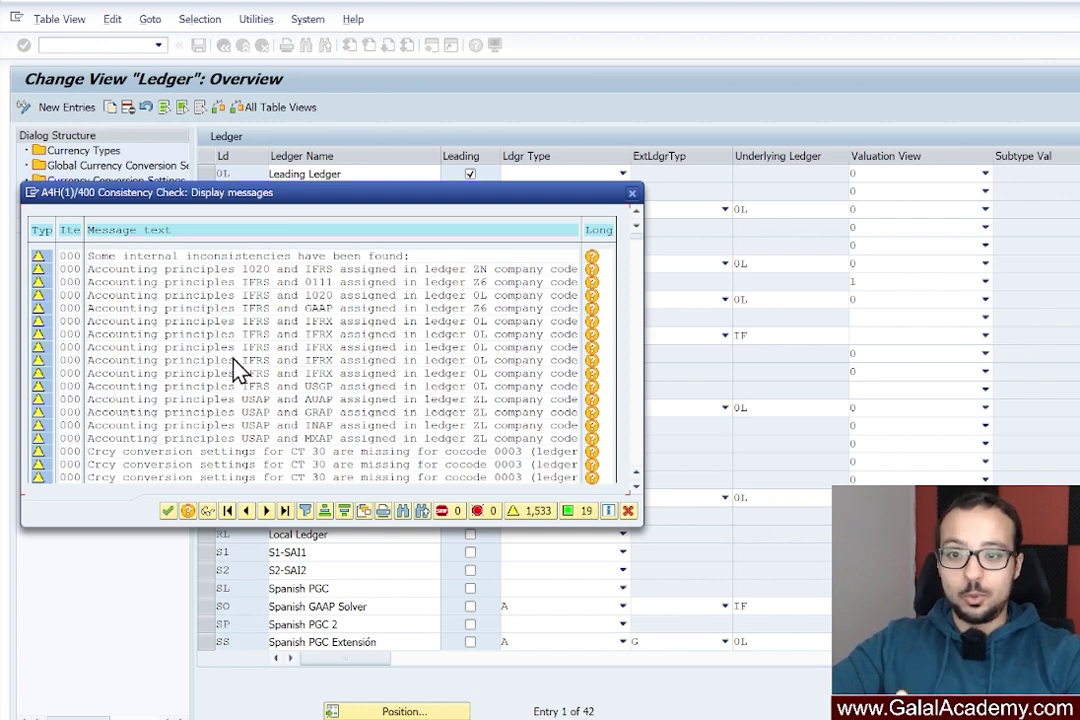
Dismiss the consistency check messages and open the company code settings for the leading ledger 0L
scroll(640, 326, "down", 5)
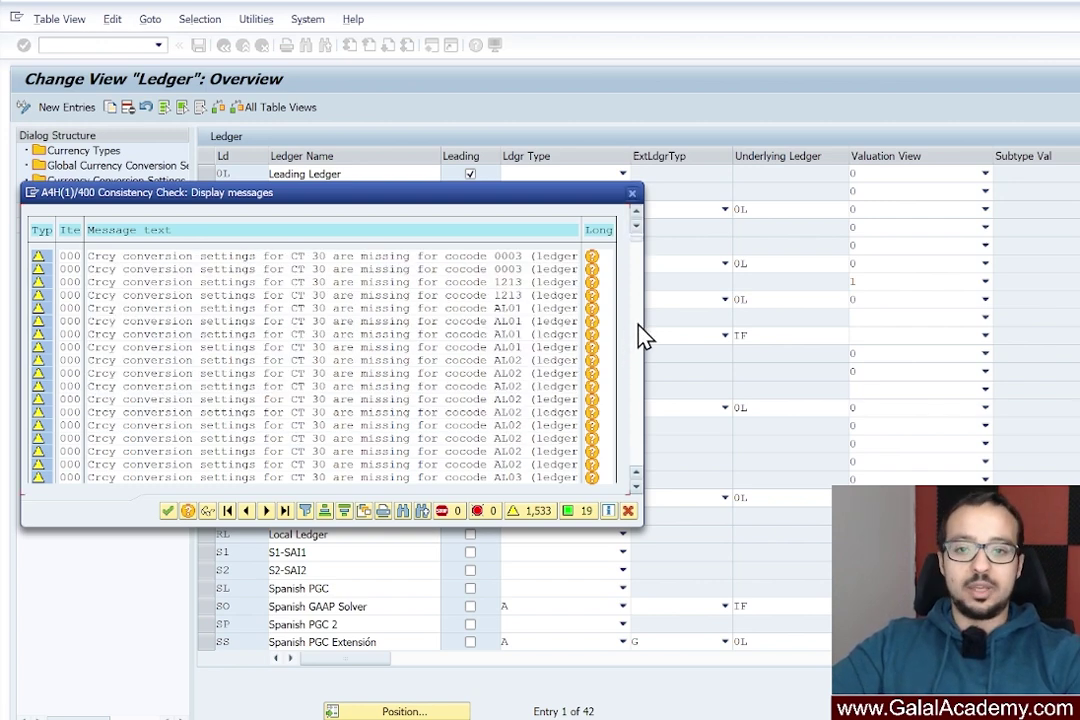
left_click(629, 511)
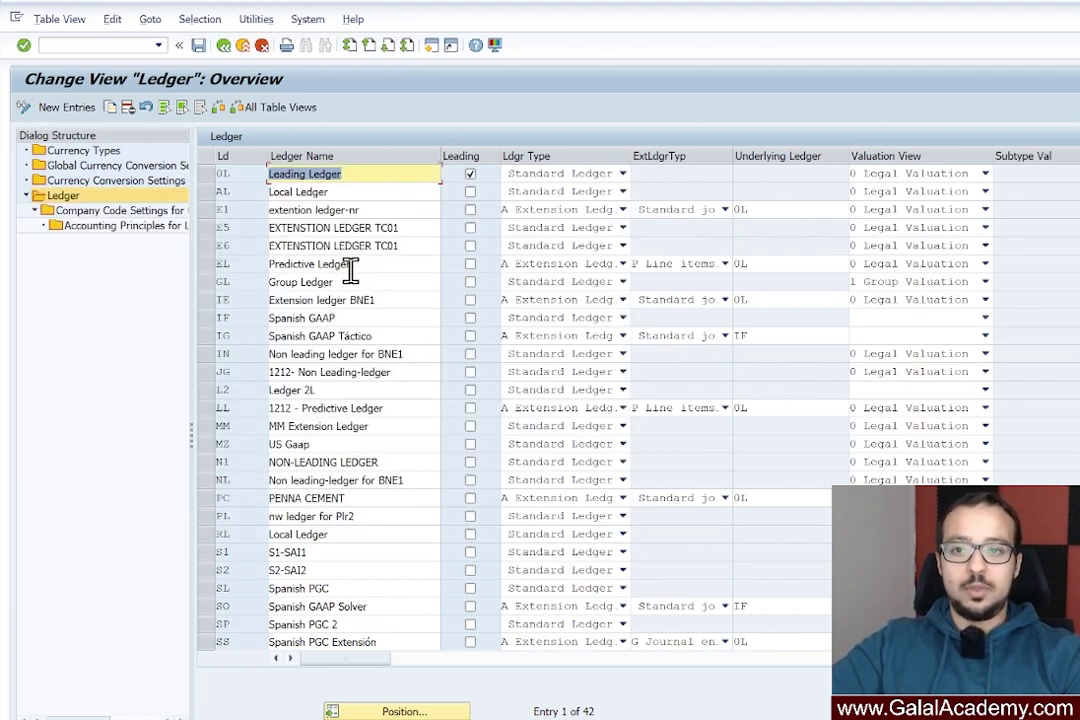
left_click(215, 178)
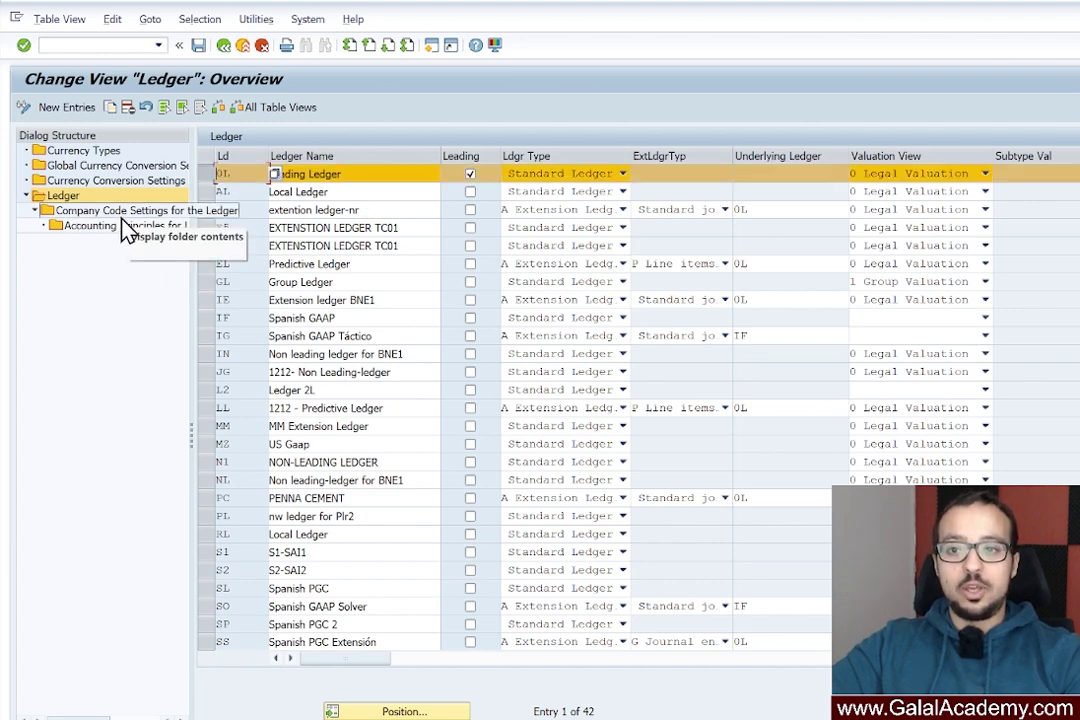
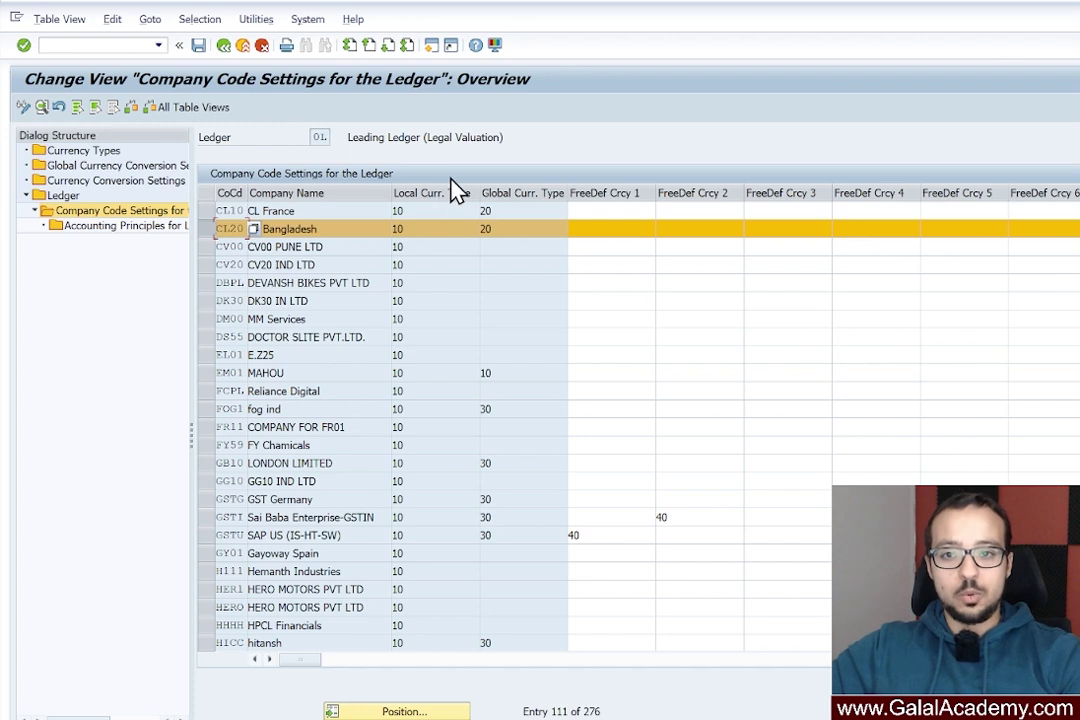
Check the local and global currency types of company code CL20 and open its detailed ledger settings
left_click(424, 231)
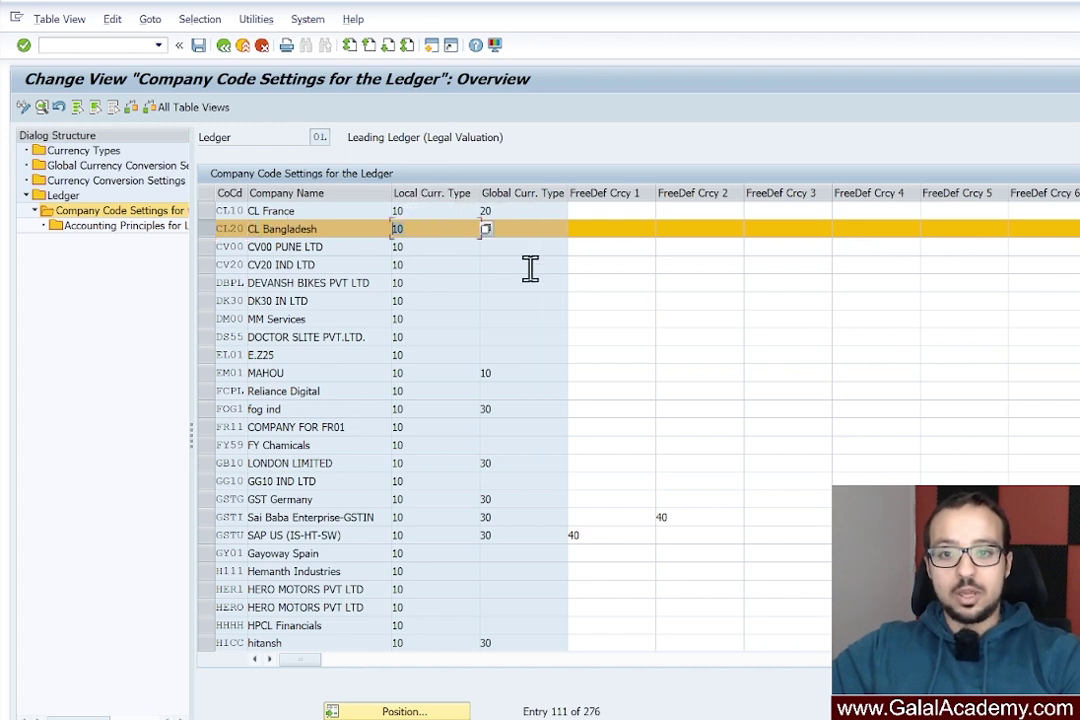
left_click(531, 236)
type("20")
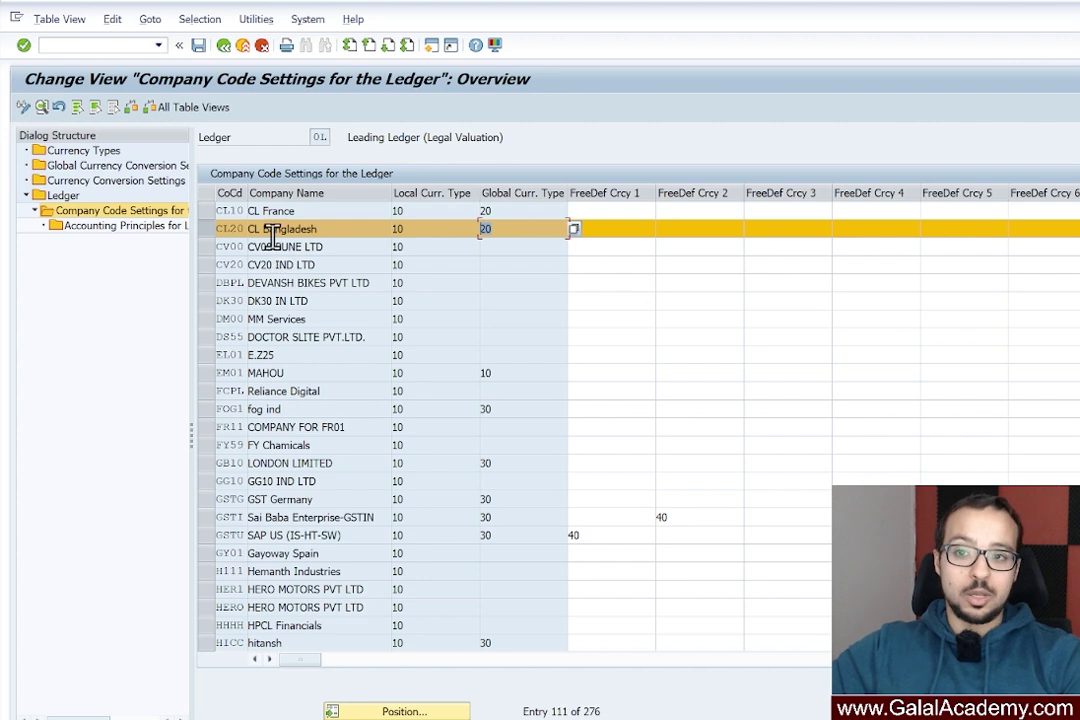
key("Return")
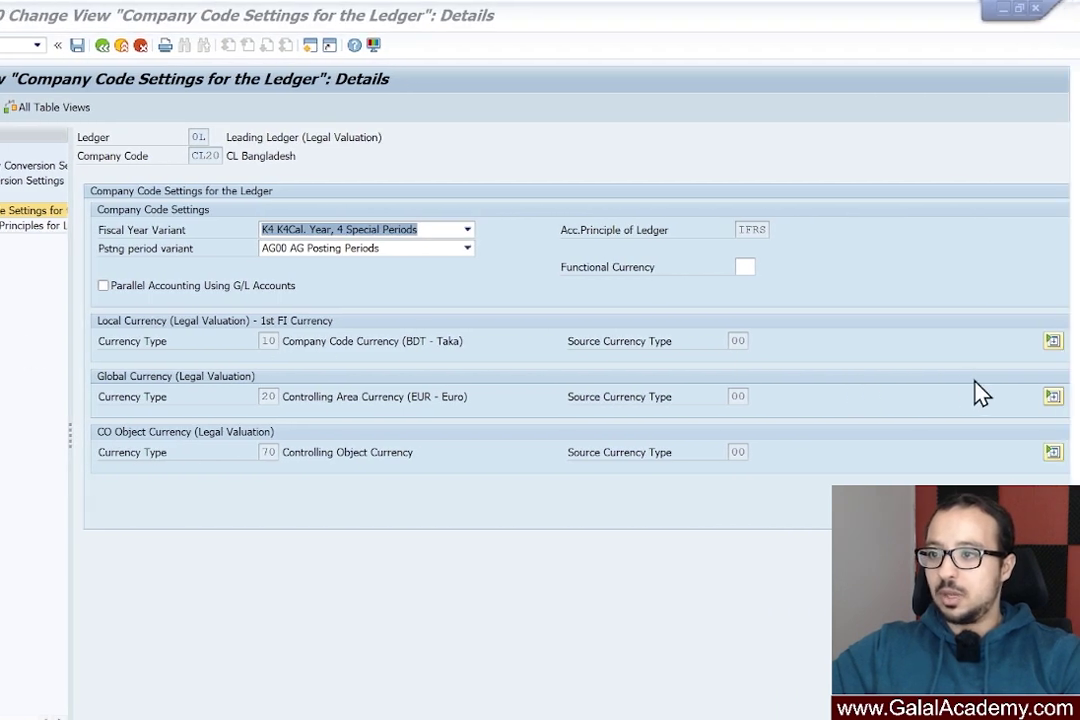
Expand the global and local currency sections of CL20 and compare their exchange rate type and translation date type settings
left_click(1051, 398)
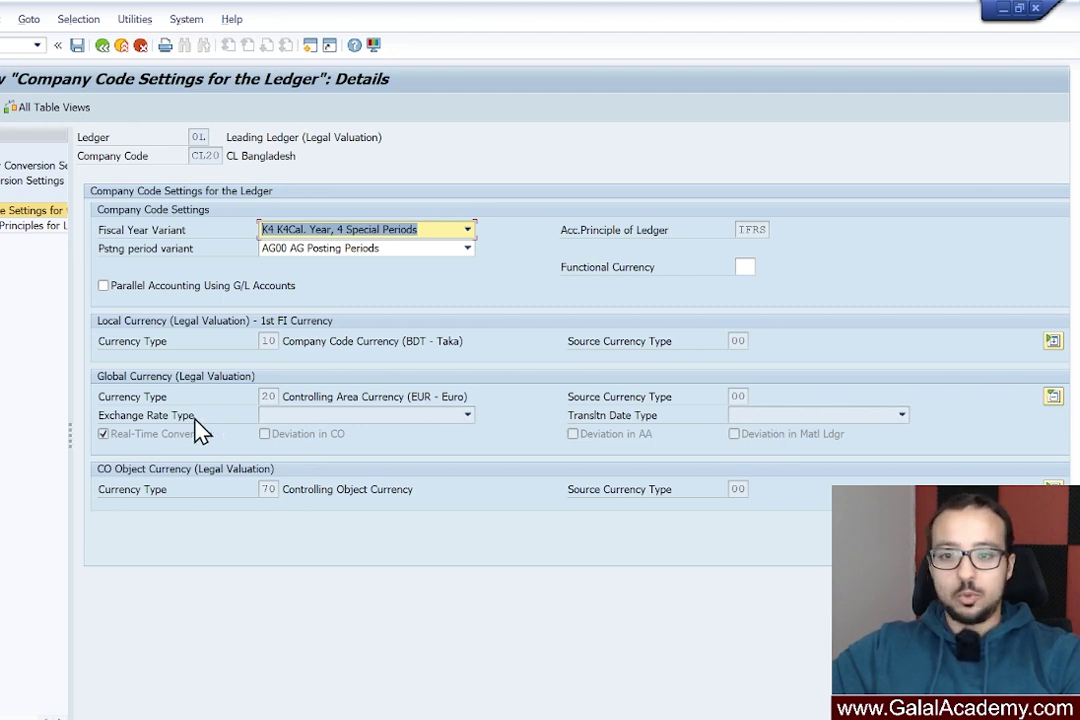
left_click(312, 418)
left_click(764, 430)
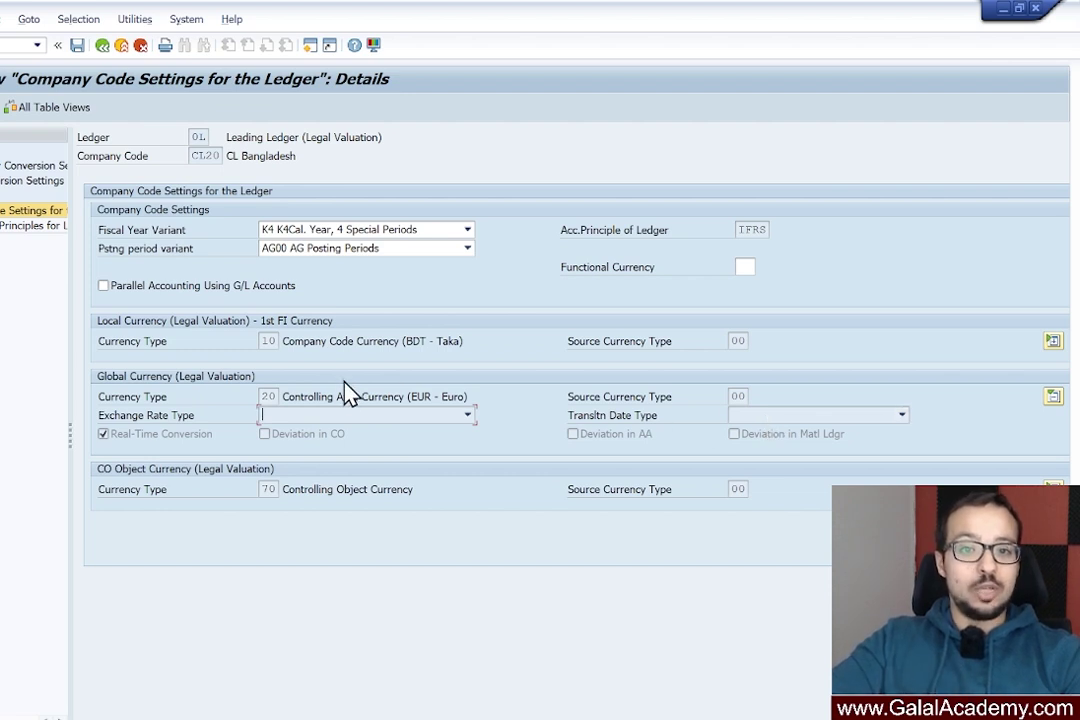
left_click(1053, 342)
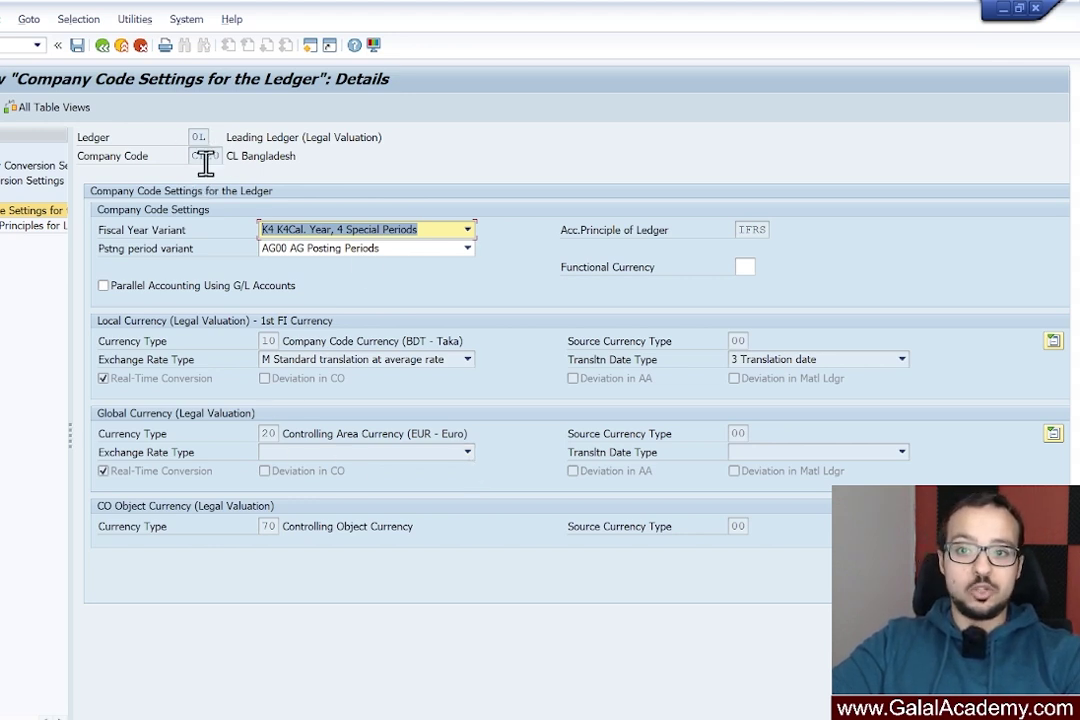
left_click(325, 454)
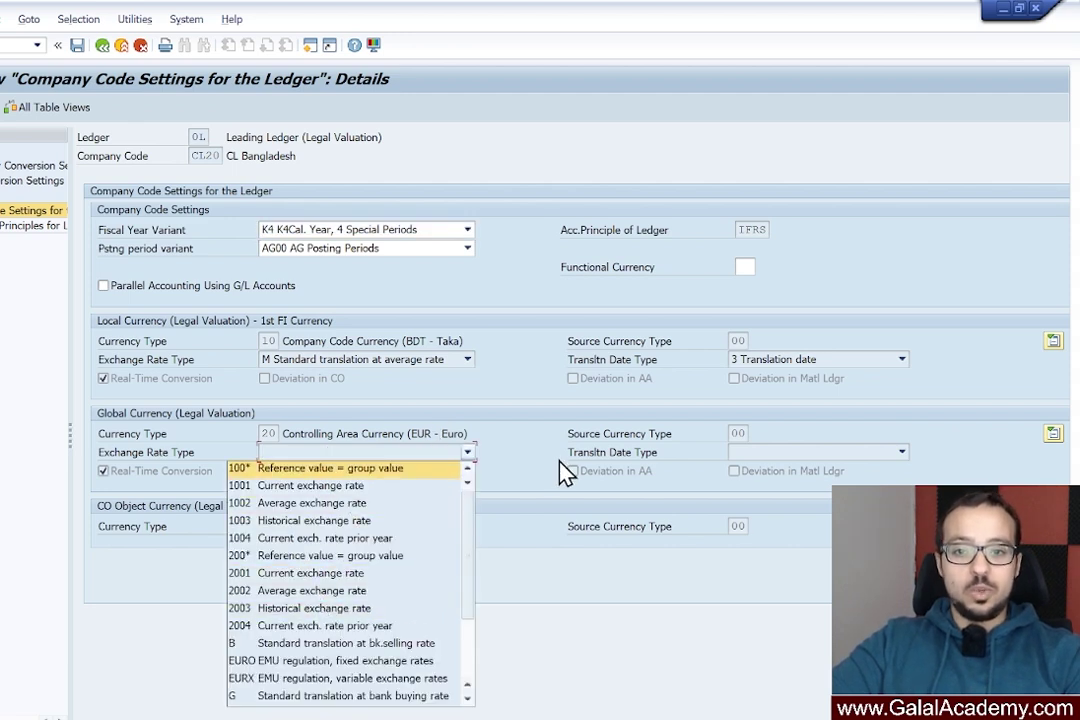
left_click(425, 390)
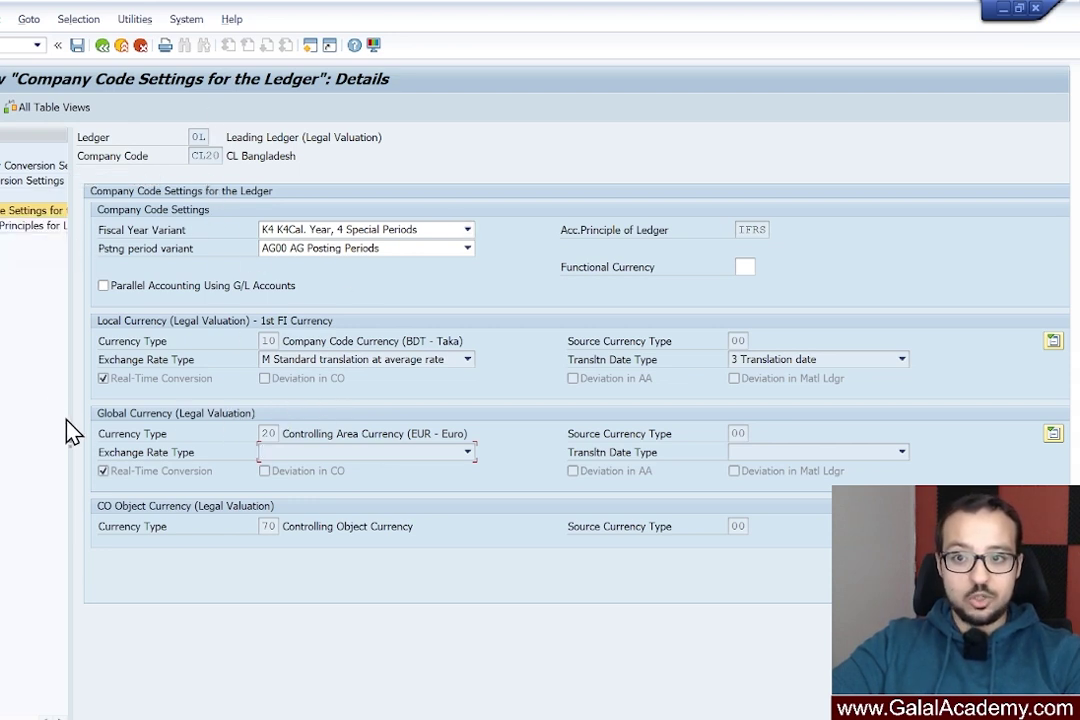
Widen the dialog structure, open Currency Conversion Settings for Company Codes and dismiss the consistency check messages
left_click_drag(73, 420, 157, 432)
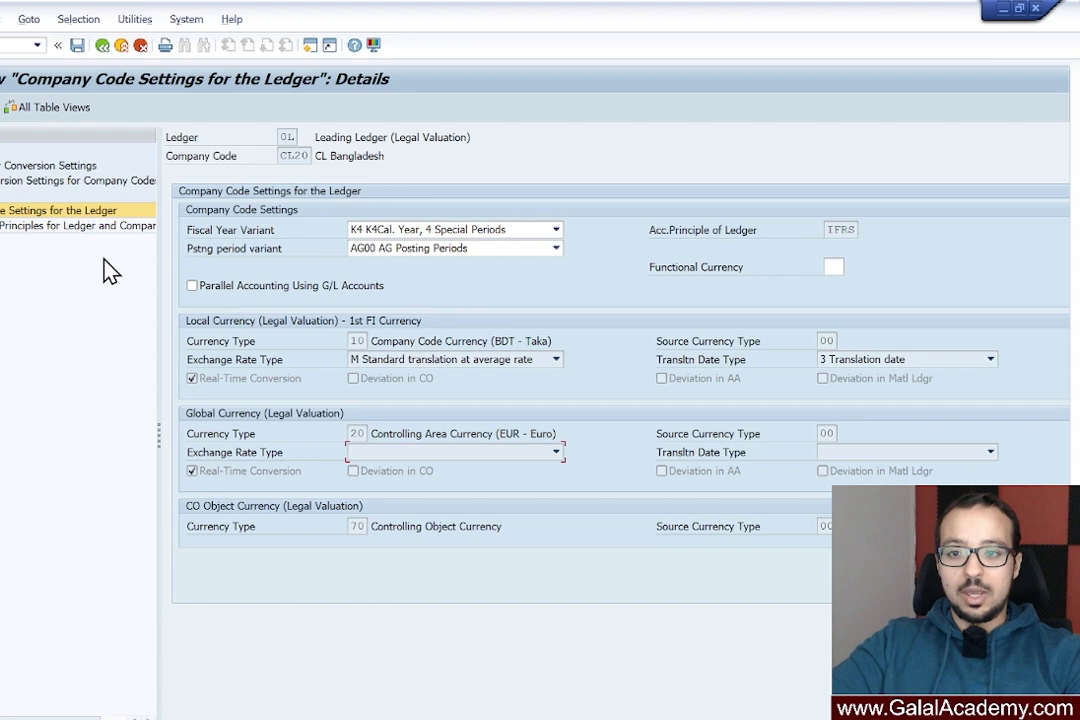
left_click(5, 185)
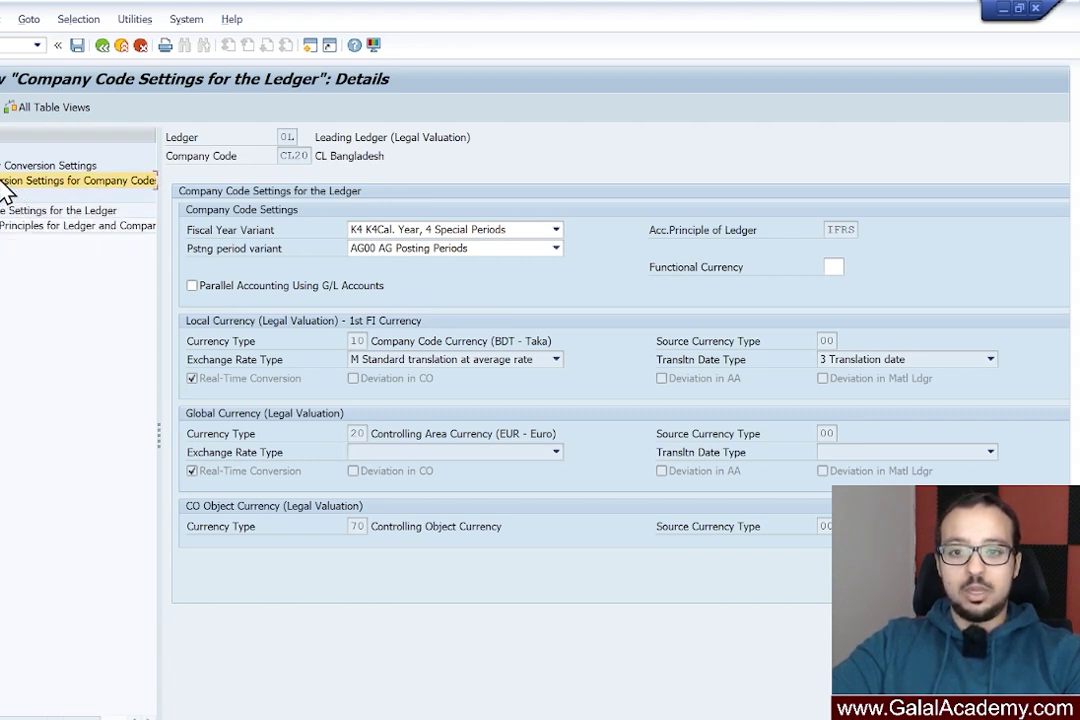
double_click(8, 190)
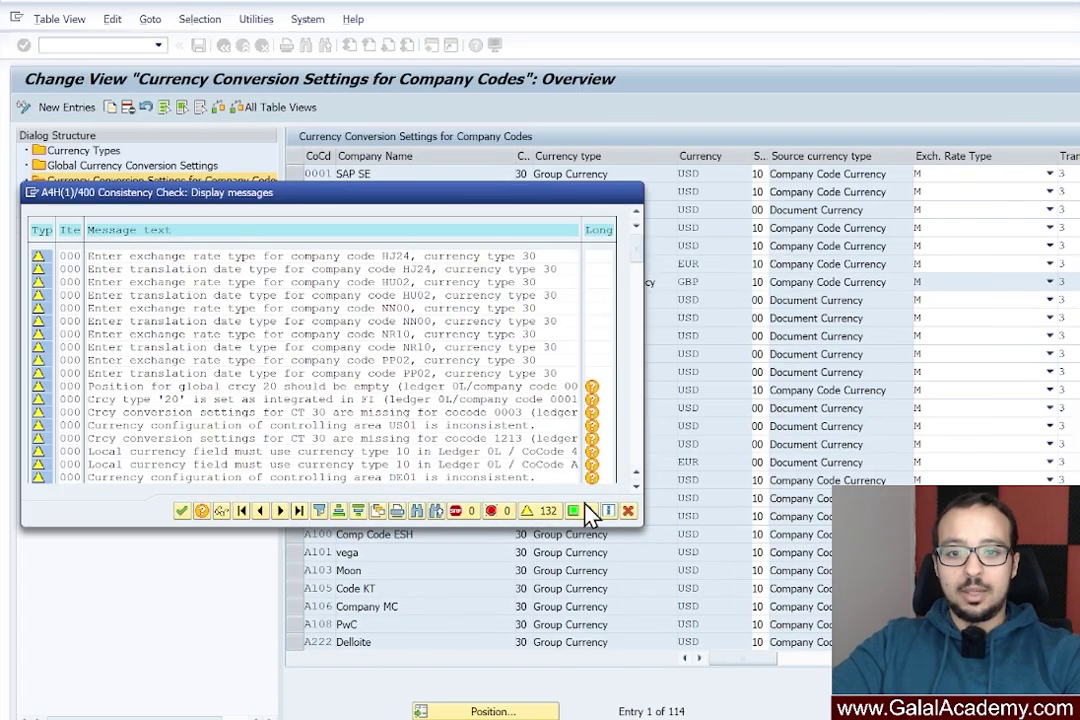
left_click(575, 511)
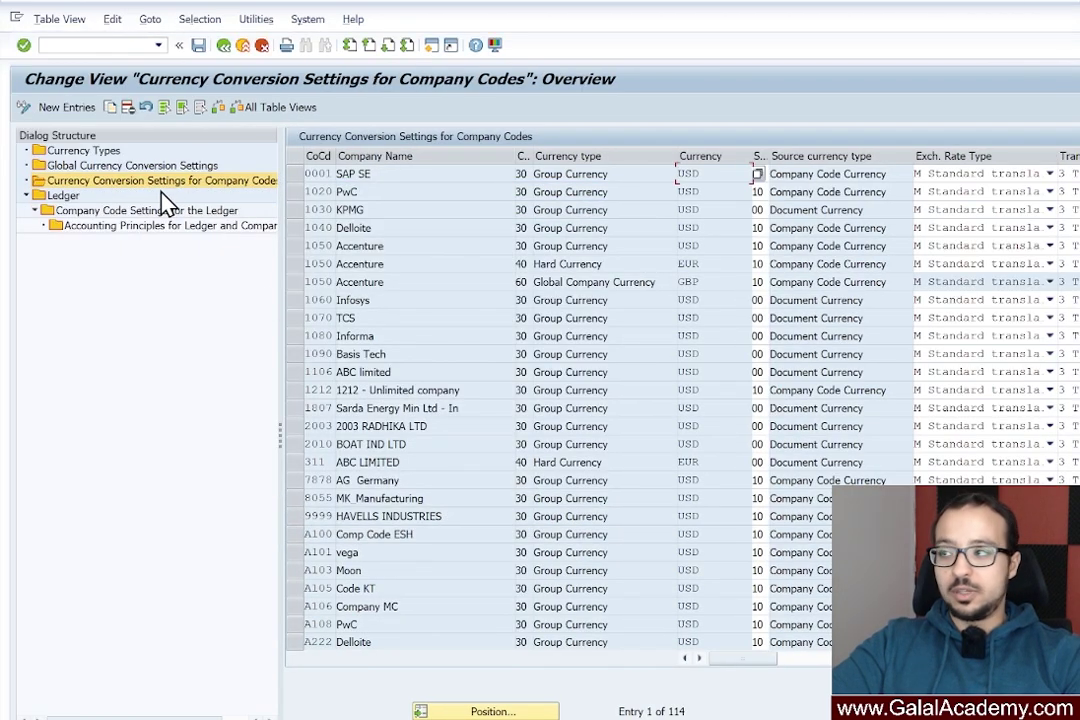
Try to copy the group currency conversion entry of company code CL20 to a new entry with currency type 20
left_click(487, 711)
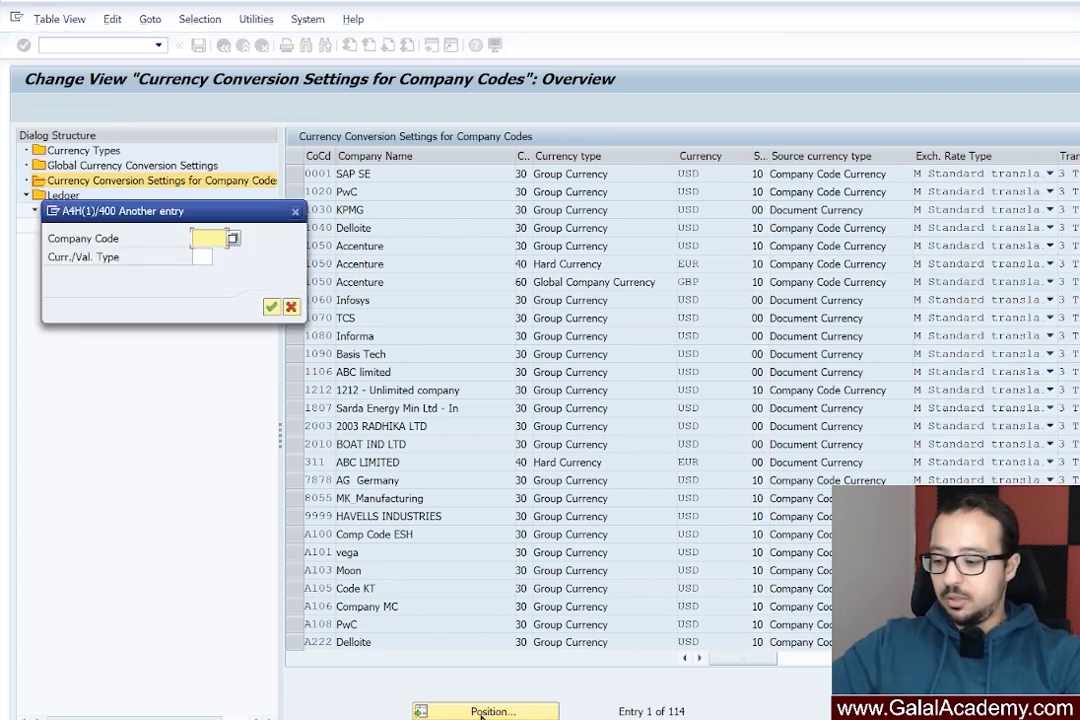
type("CL20")
key("Return")
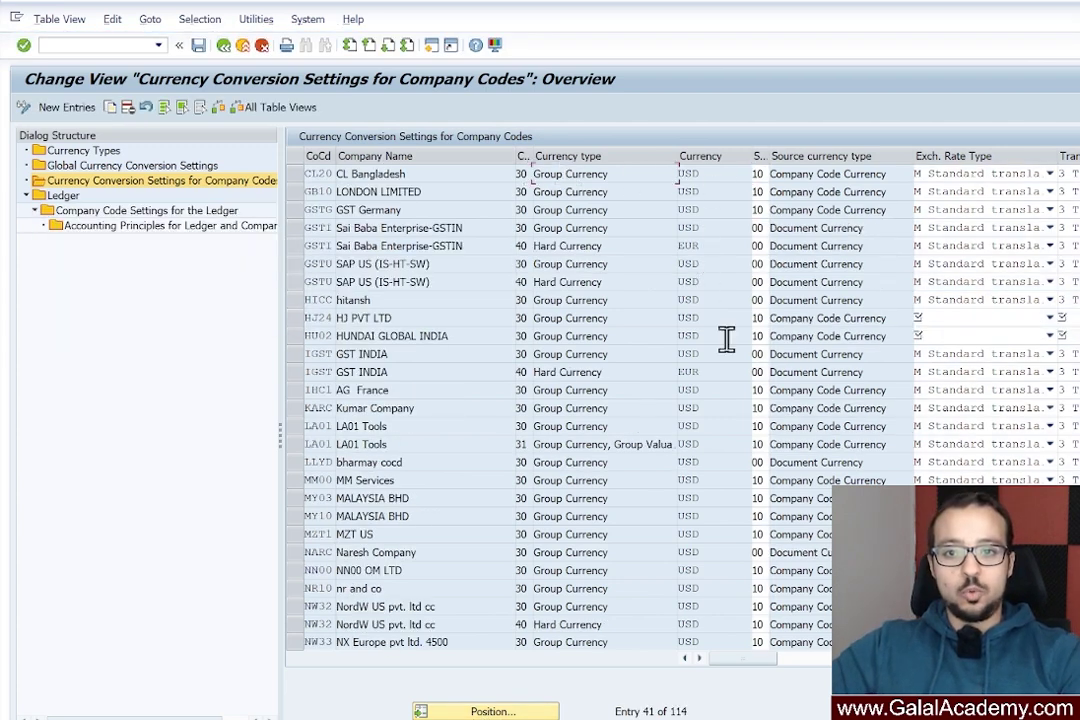
left_click(341, 173)
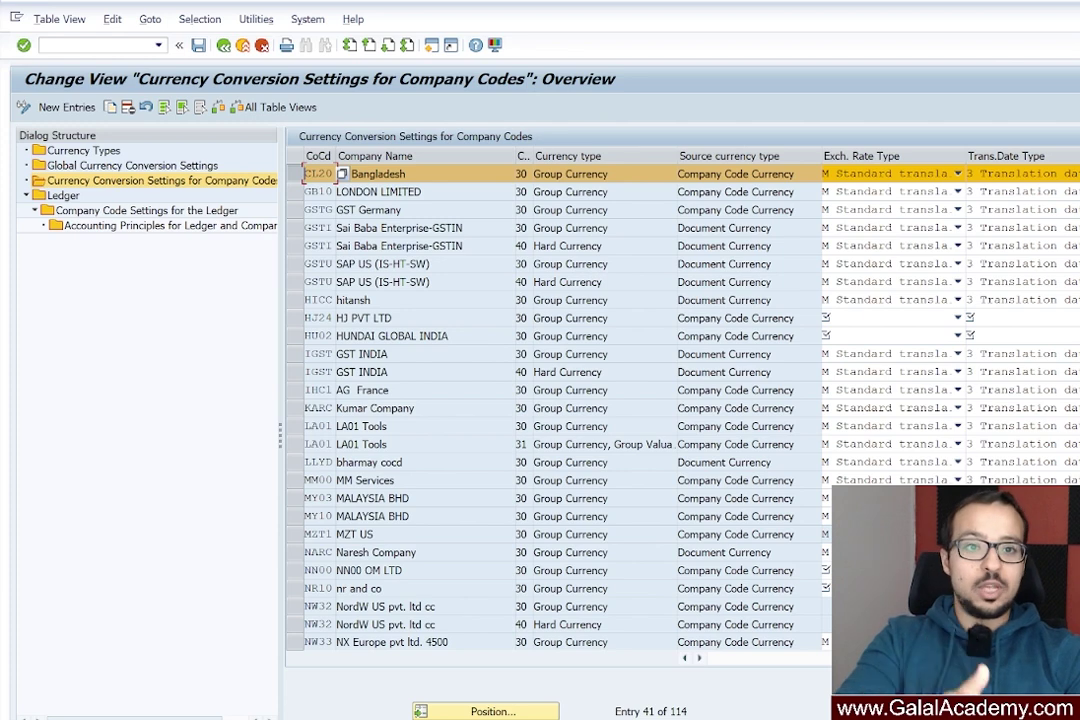
scroll(505, 235, "up", 1)
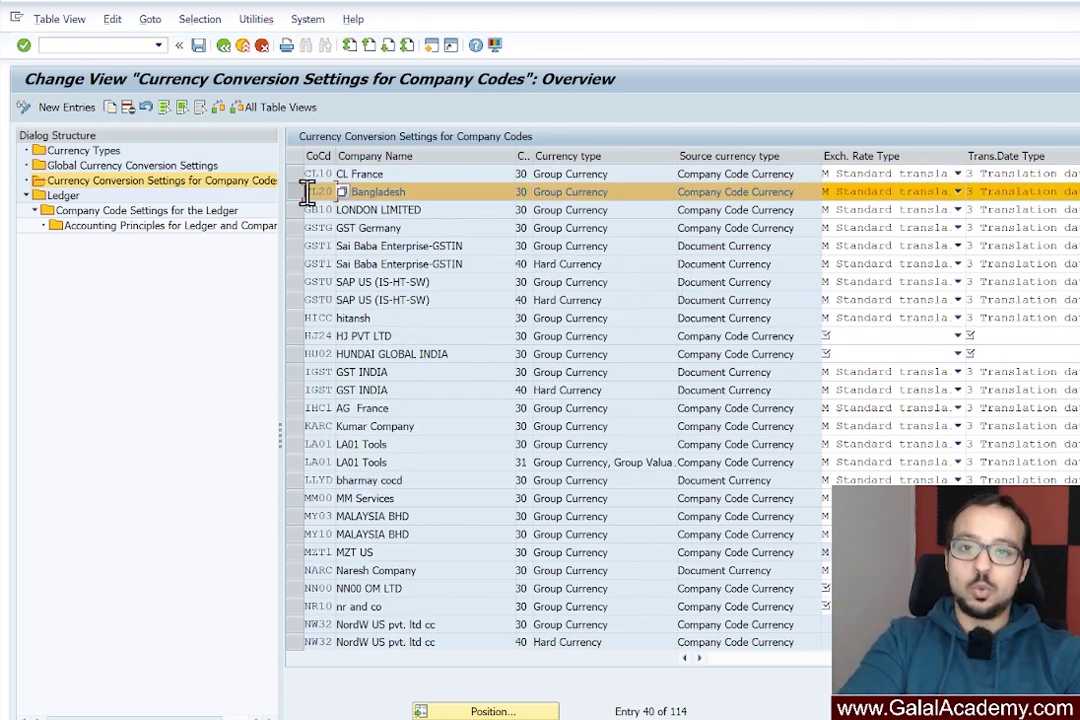
left_click(111, 108)
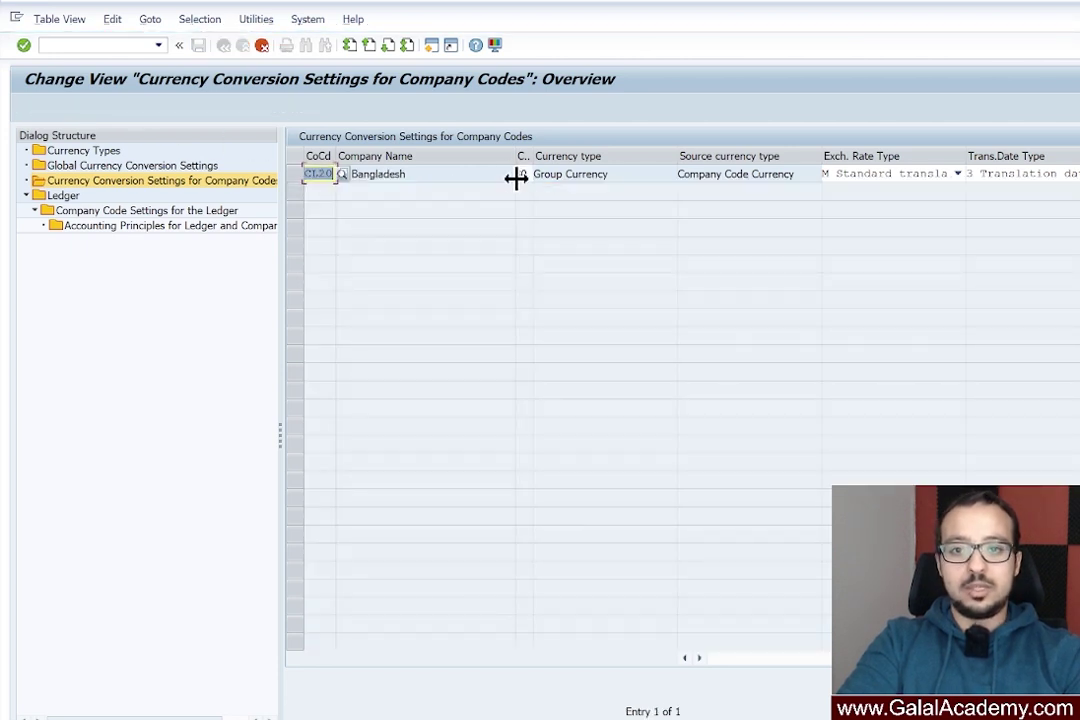
left_click(521, 174)
type("20")
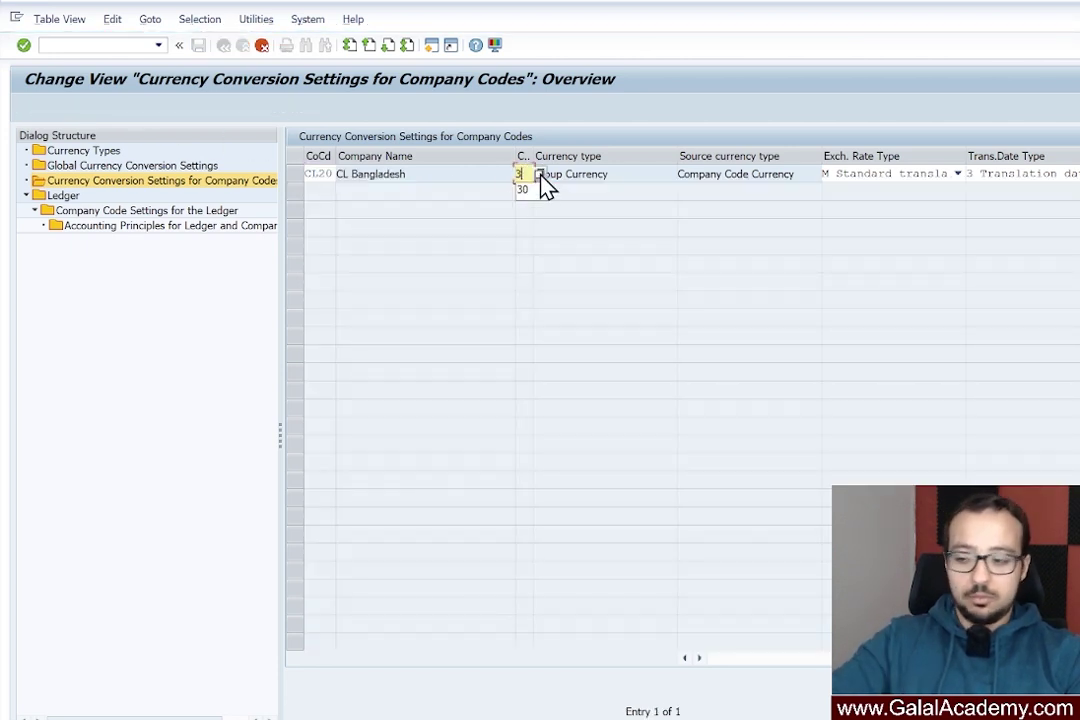
key("Return")
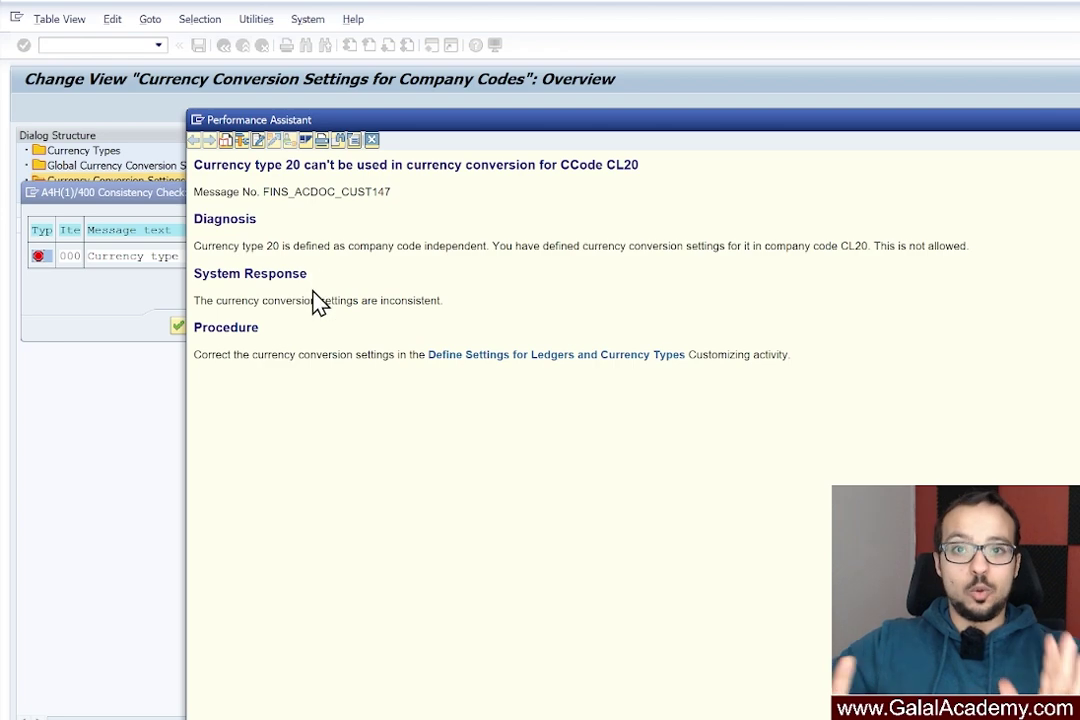
Close the error's long text and message list, and delete the CL20 conversion entry with currency type 20
left_click(371, 139)
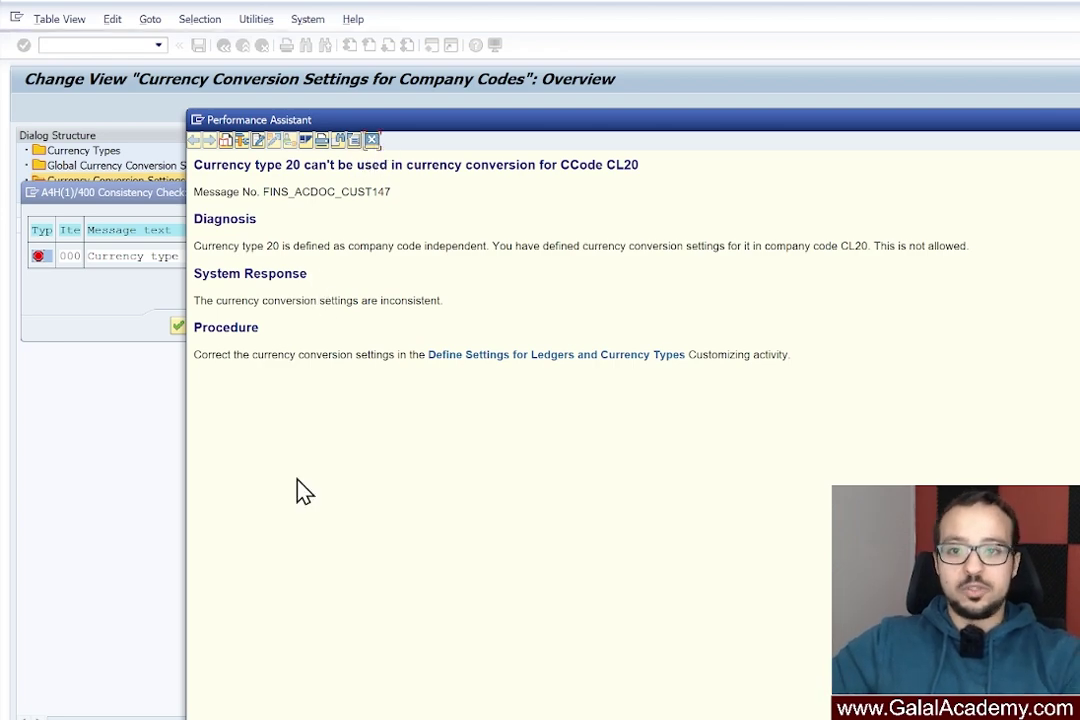
left_click(613, 326)
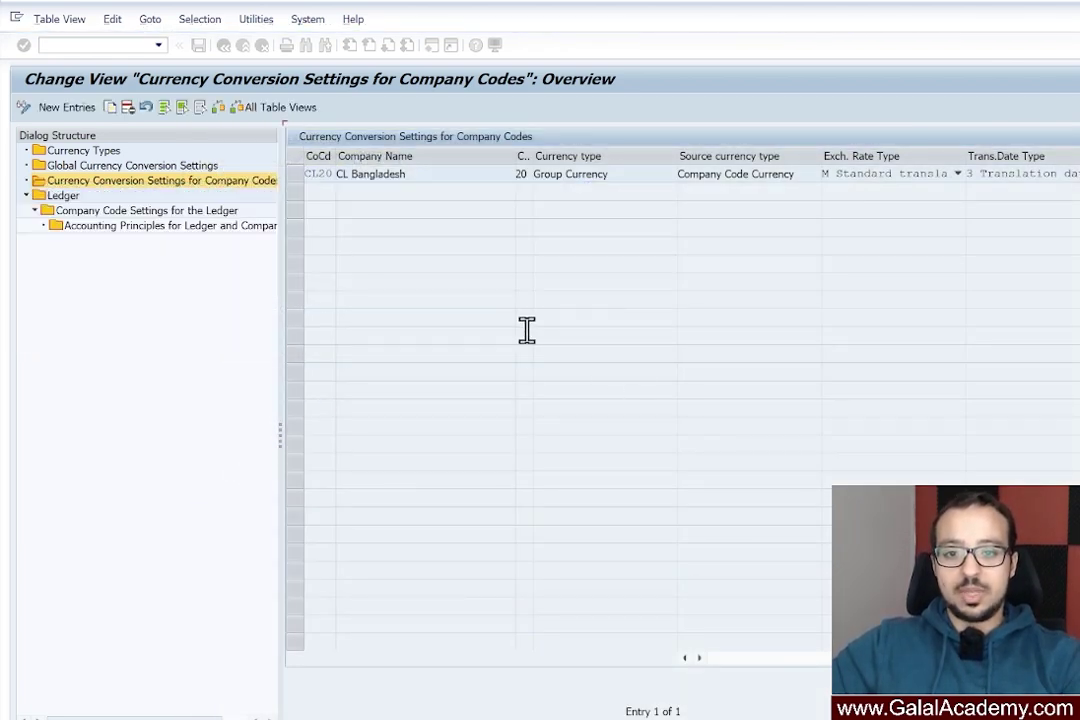
left_click(300, 174)
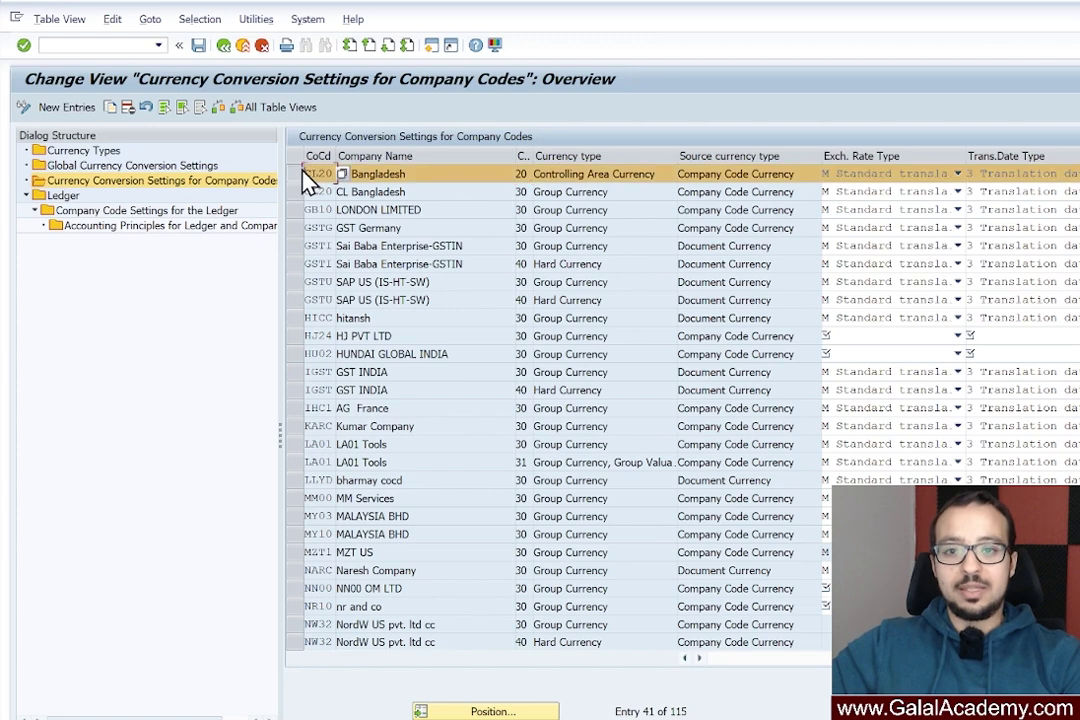
left_click(128, 107)
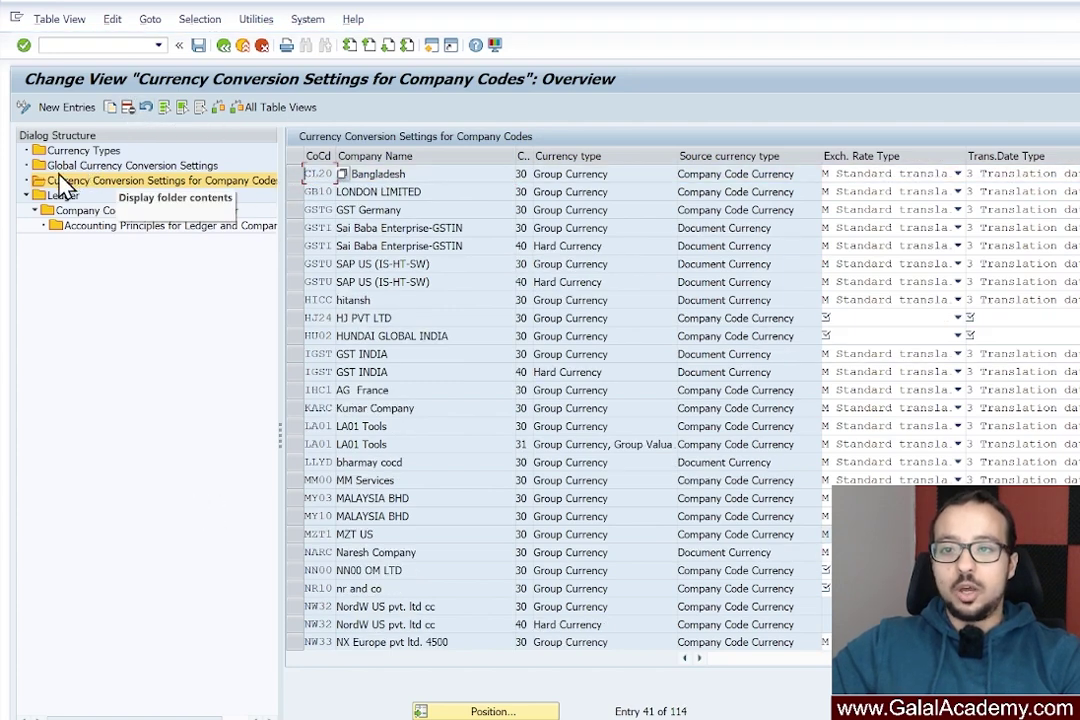
Widen the dialog structure, open Global Currency Conversion Settings and dismiss any consistency check messages
left_click(165, 166)
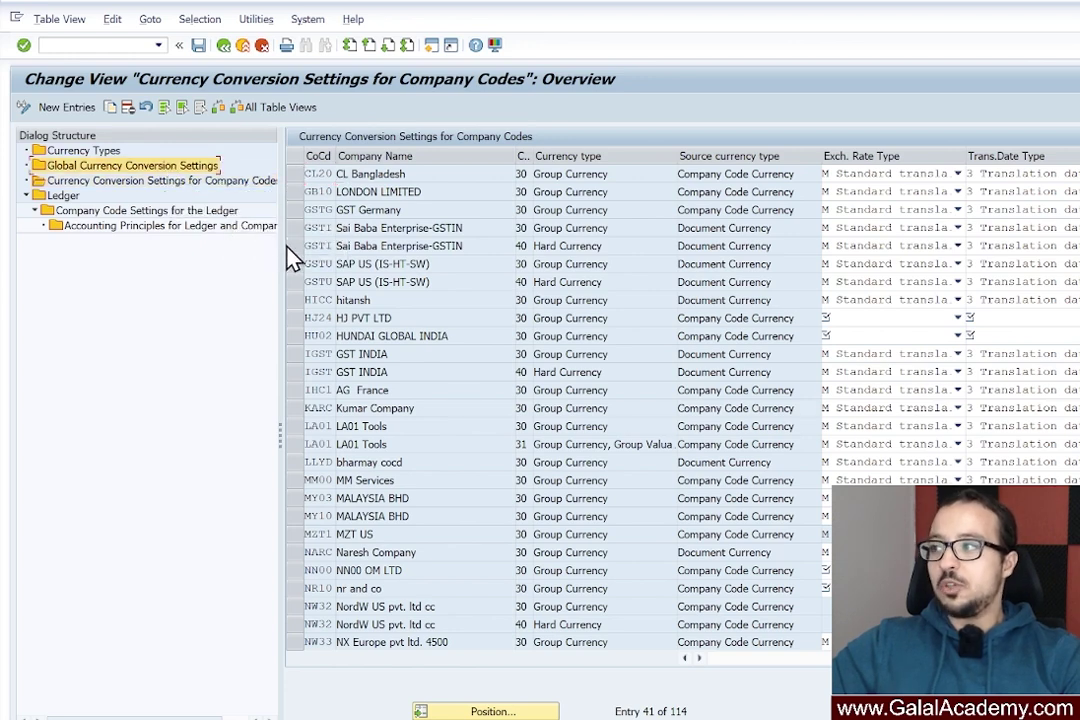
left_click_drag(284, 245, 369, 243)
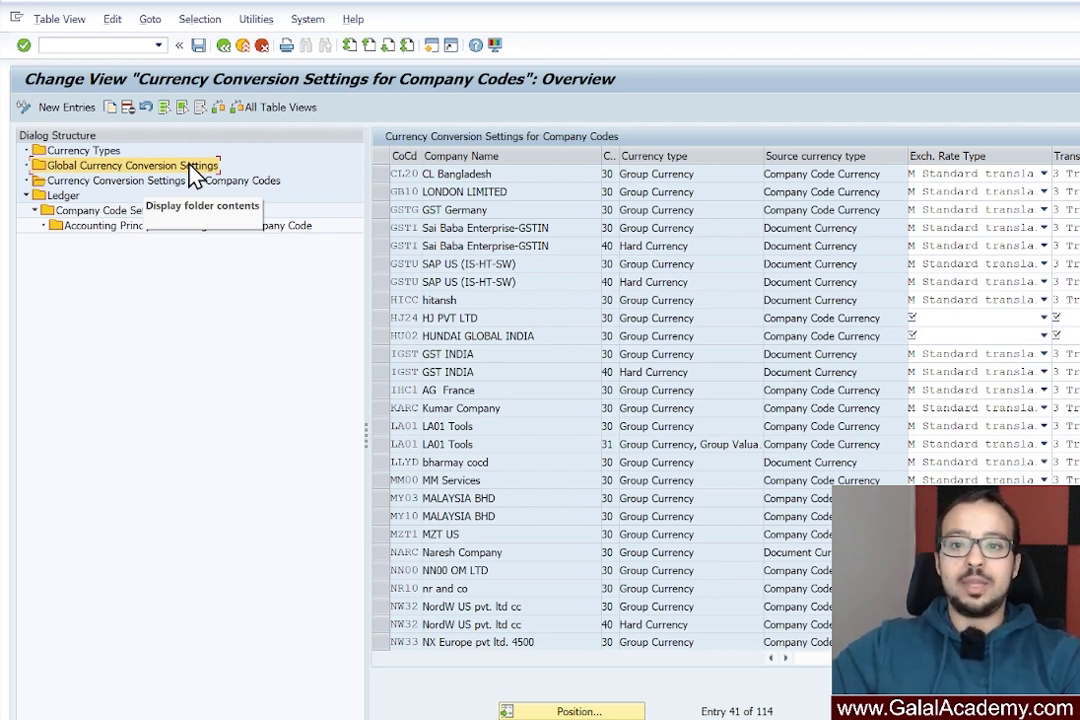
double_click(105, 168)
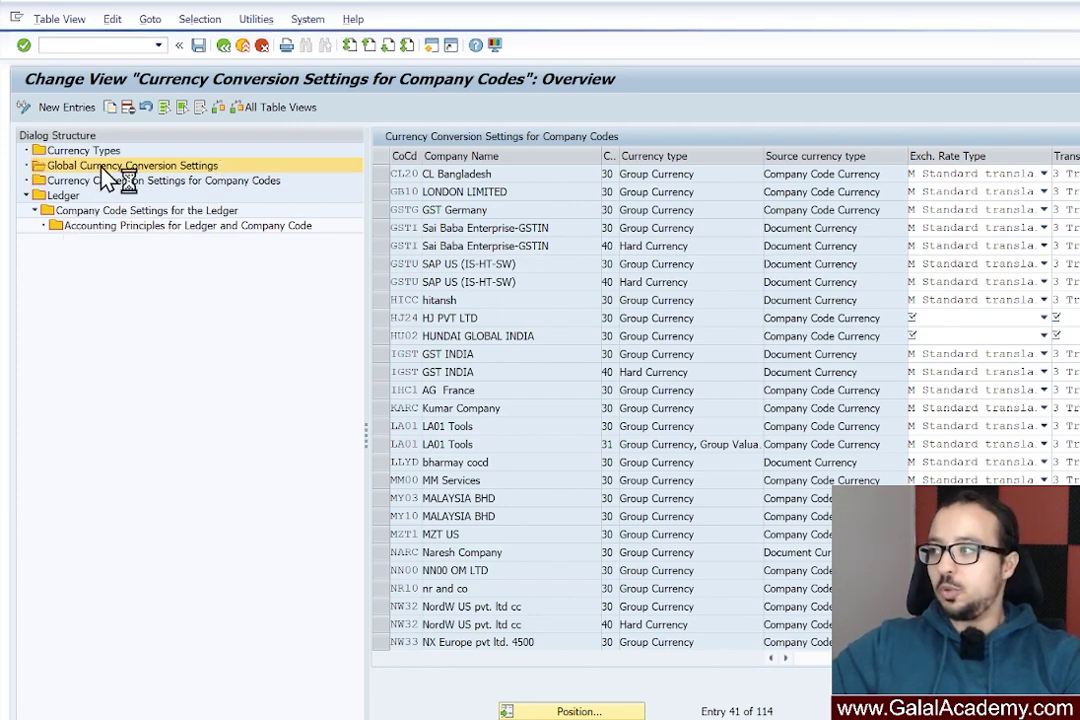
key("Return")
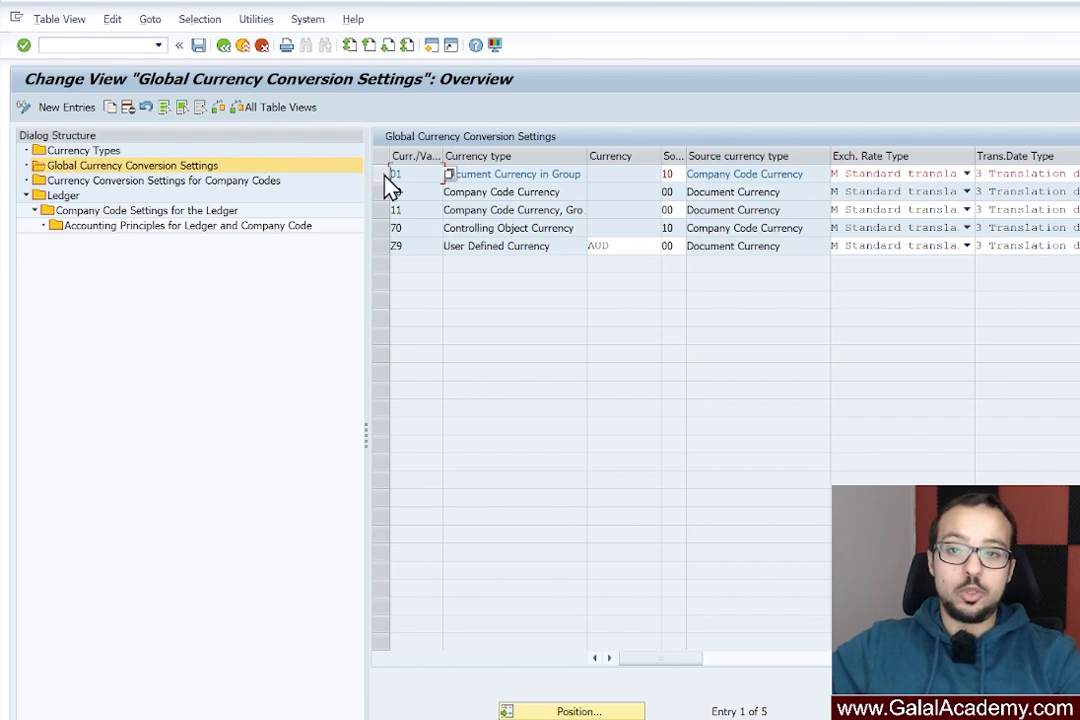
Copy the global currency conversion entry of currency type 01 to a new entry with currency type 20 and source currency type 00
left_click(382, 175)
double_click(398, 174)
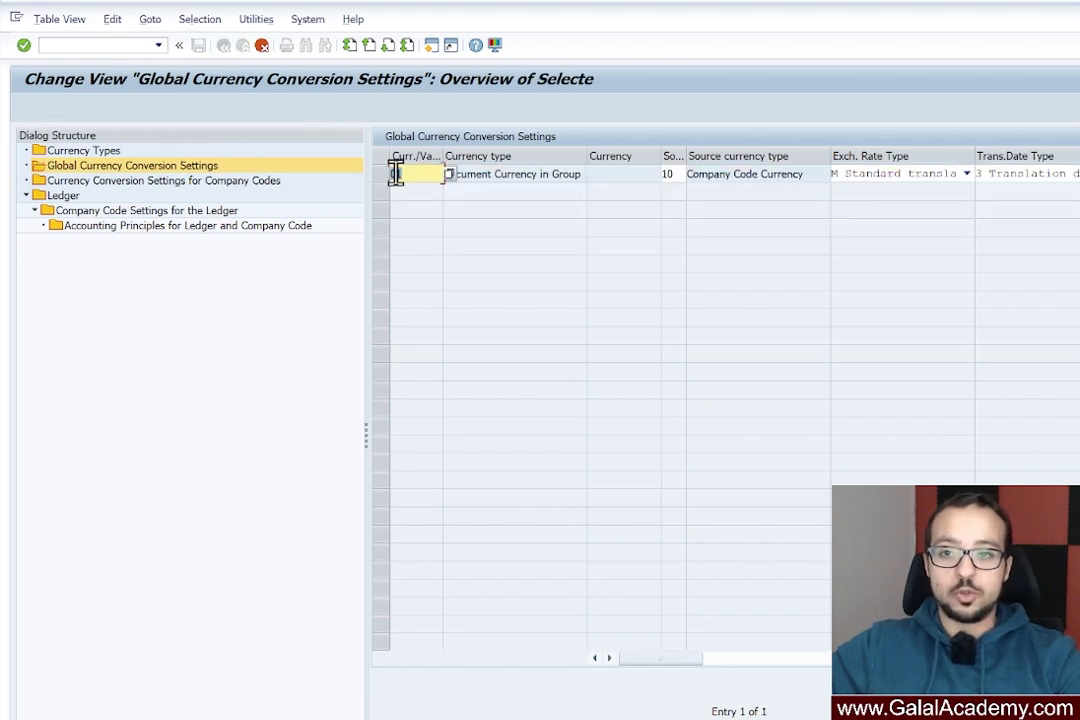
type("20")
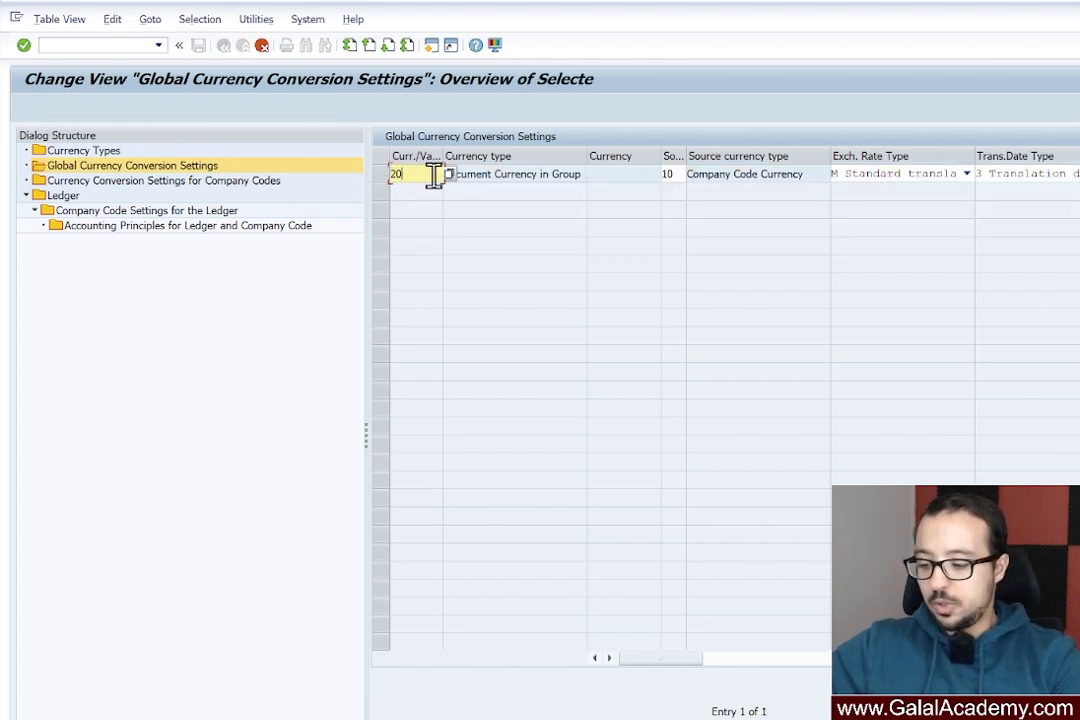
double_click(665, 174)
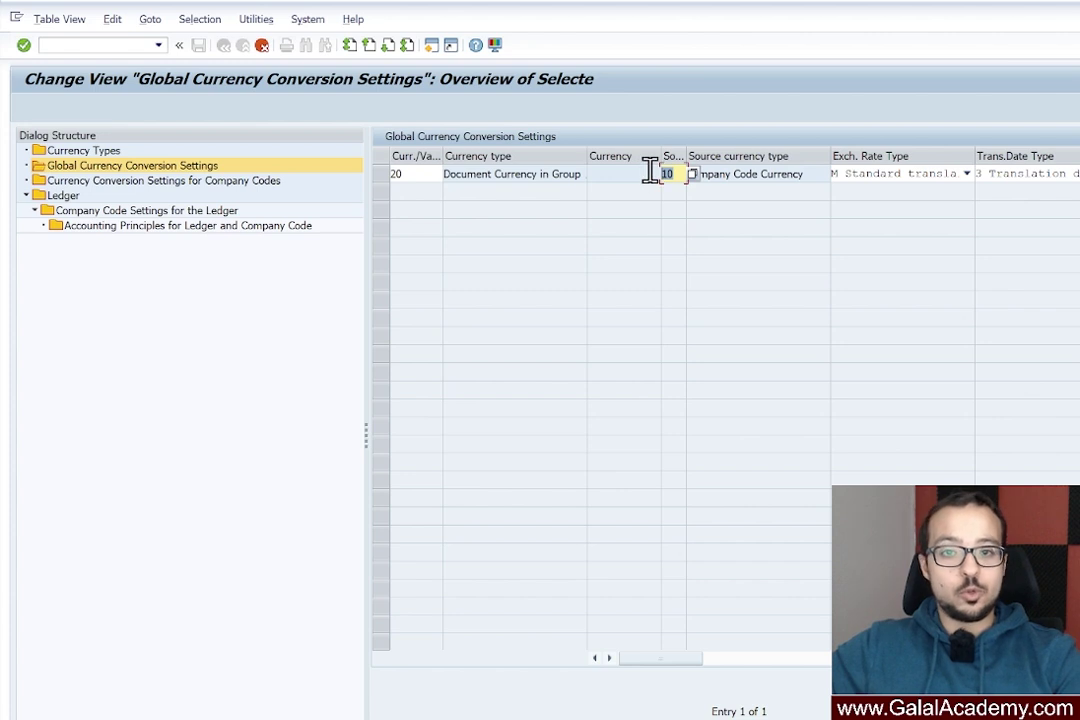
type("00")
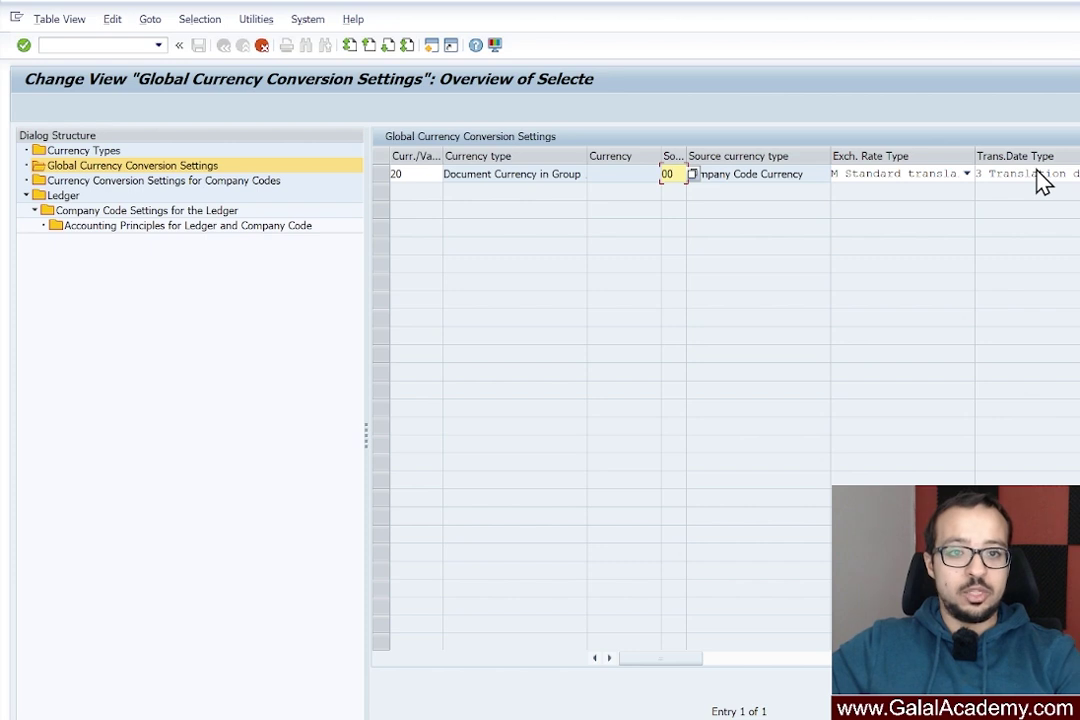
key("F3")
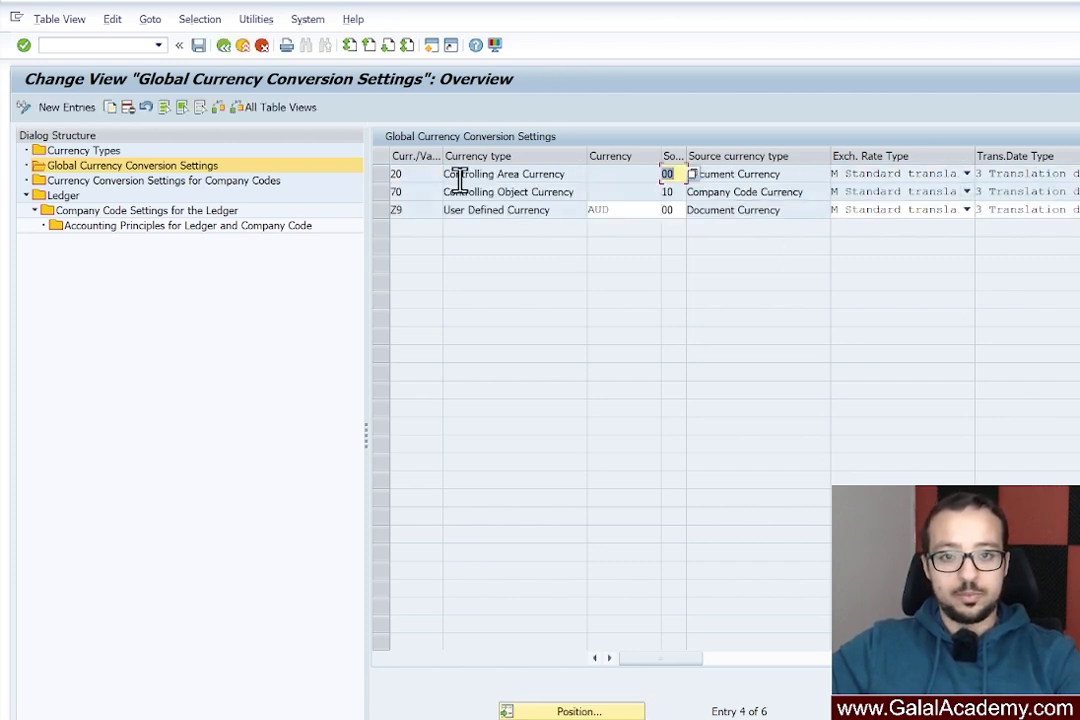
left_click(607, 177)
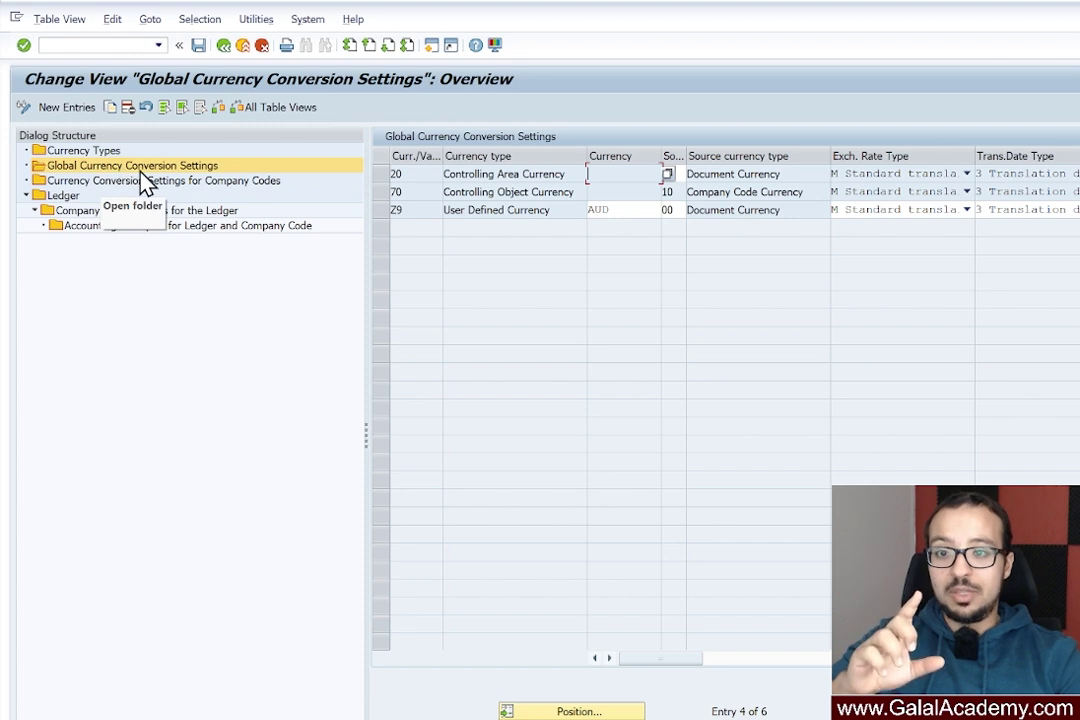
Check currency type 20's company code specific conversion option under Currency Types, and save and exit the Global Currency Conversion Settings
left_click(96, 154)
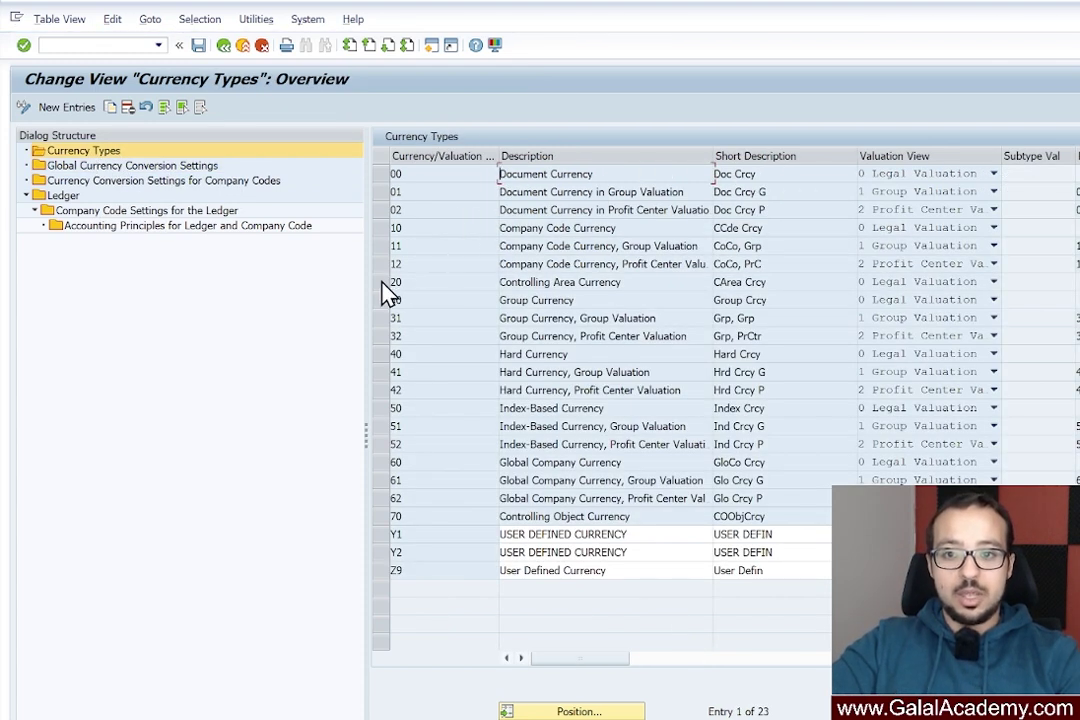
left_click_drag(414, 281, 372, 282)
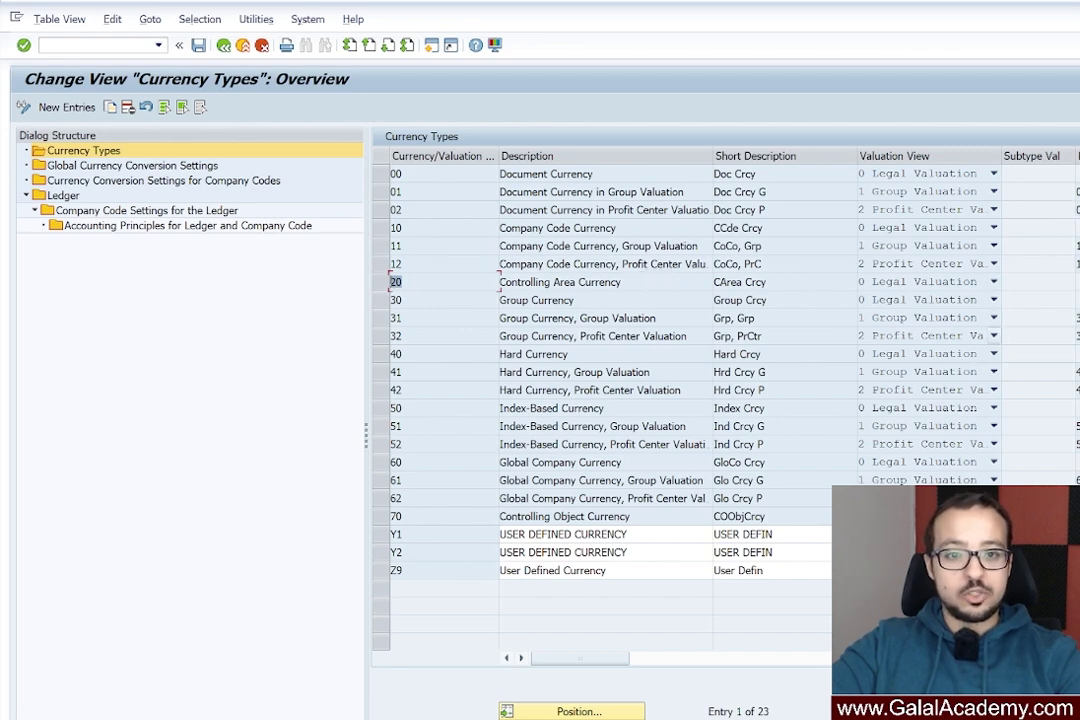
scroll(700, 350, "right", 5)
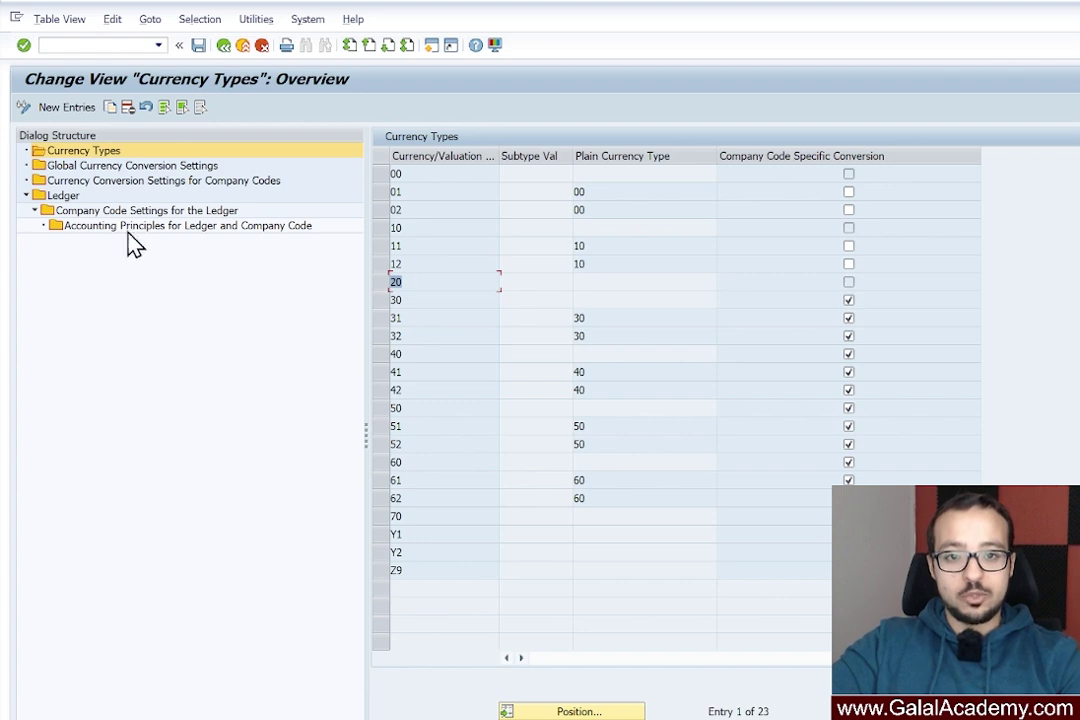
double_click(90, 166)
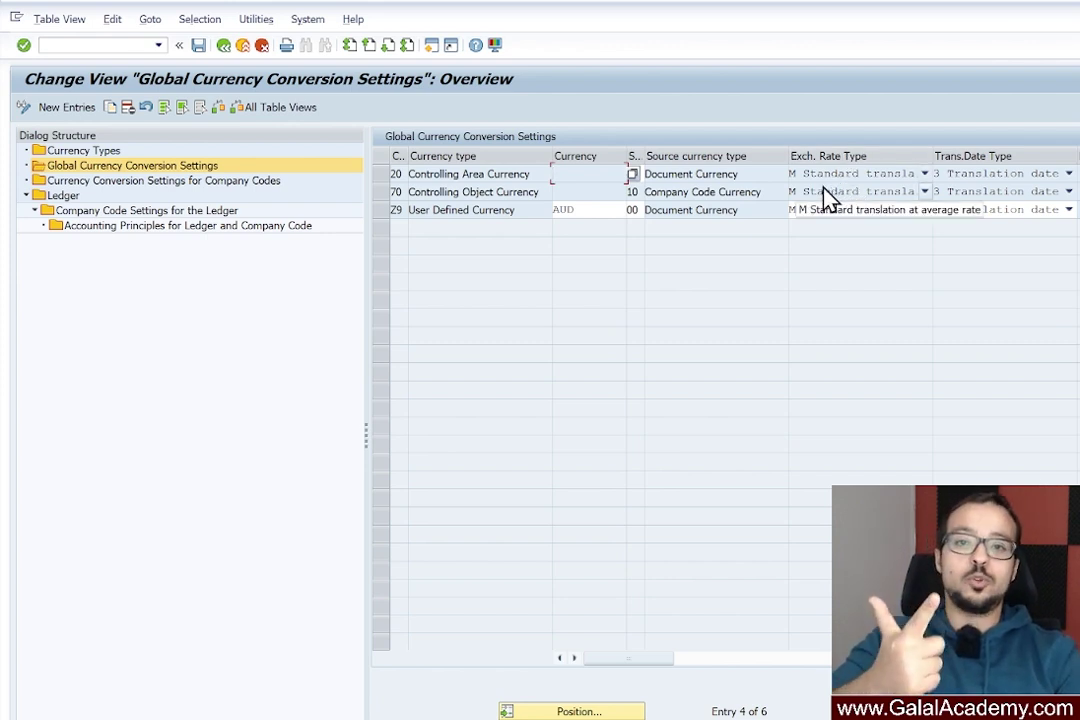
left_click(200, 47)
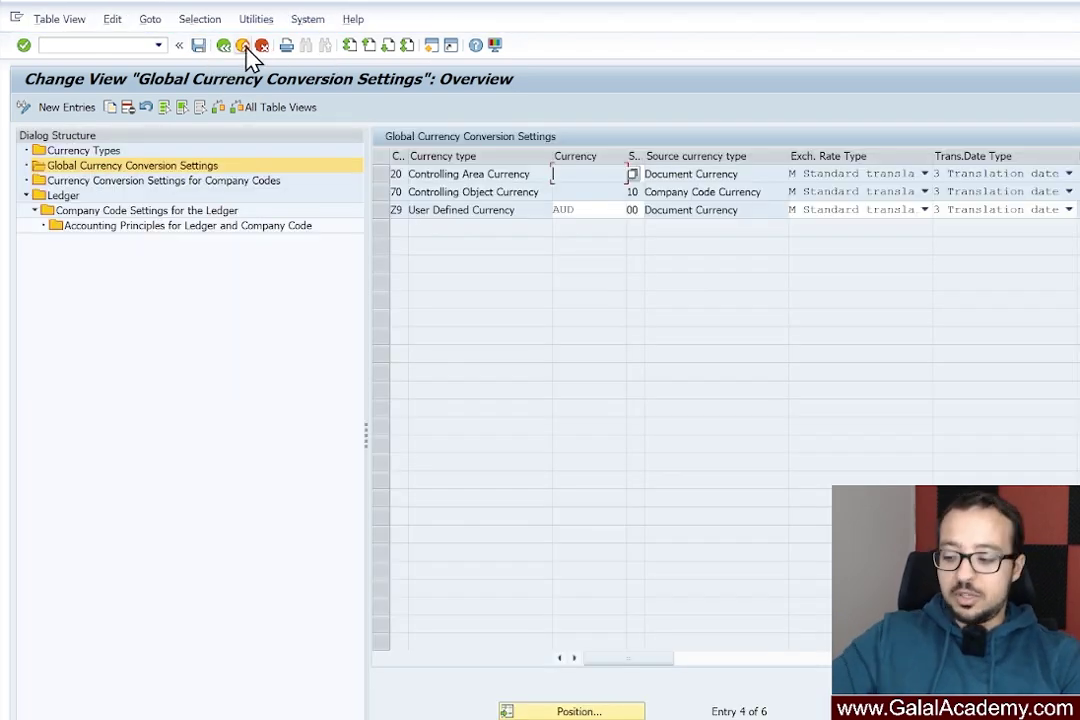
left_click(243, 47)
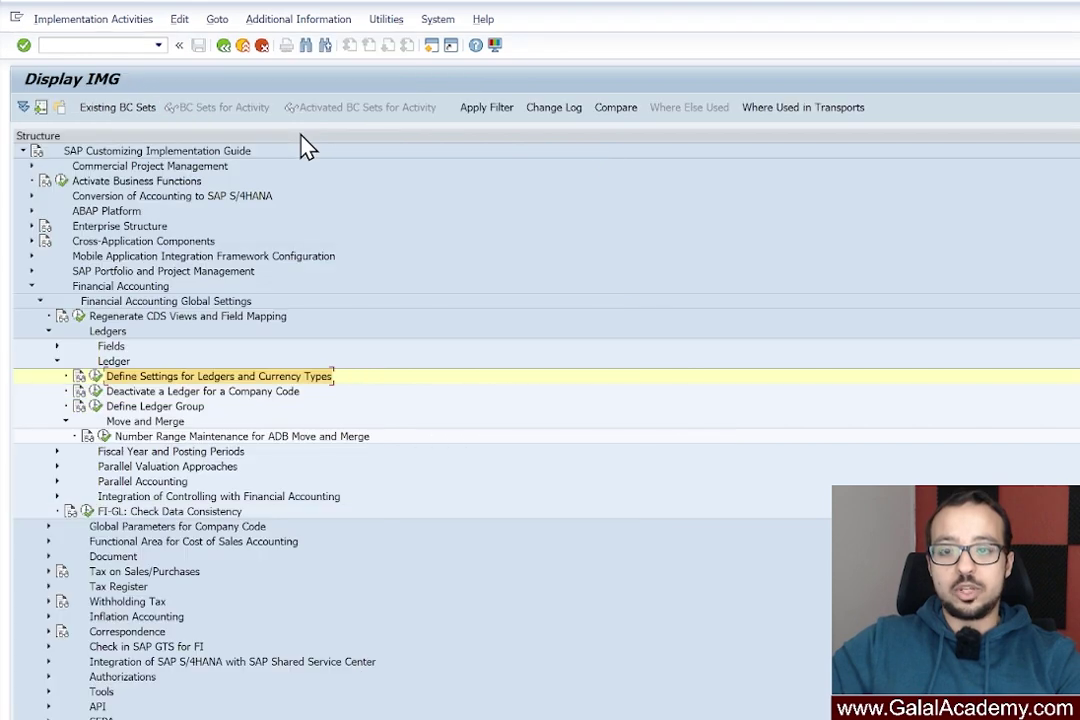
Return to the goods receipt session, close the consistency check messages and error log, and post the purchase order's goods receipt again
key("alt+Tab")
key("Tab")
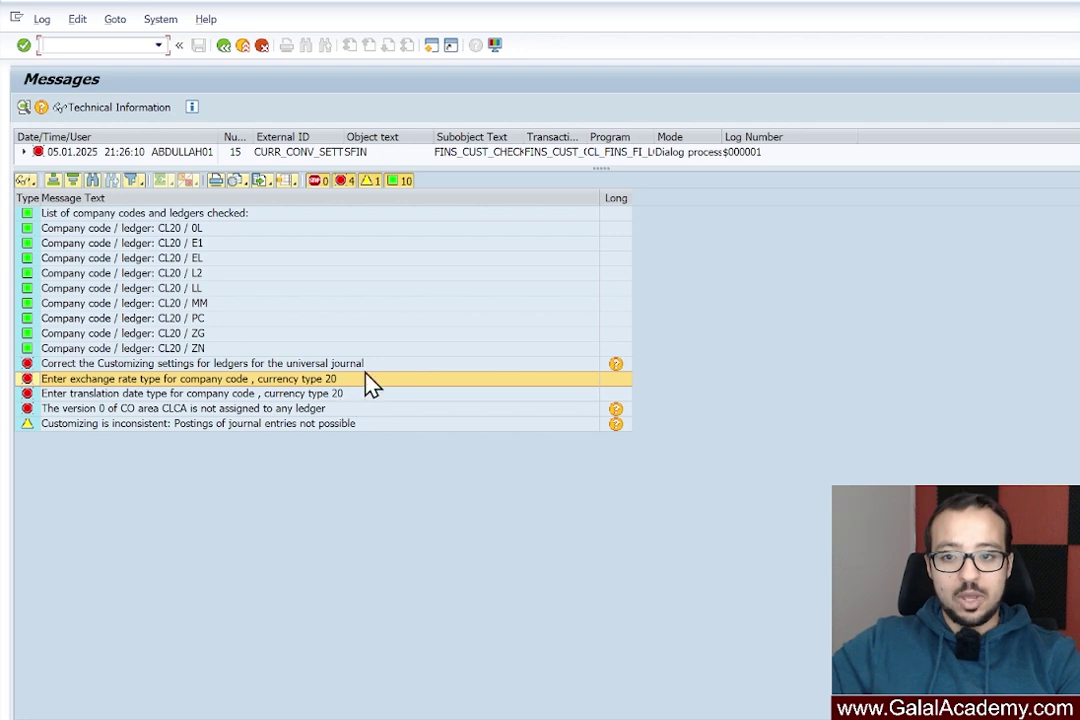
left_click(225, 46)
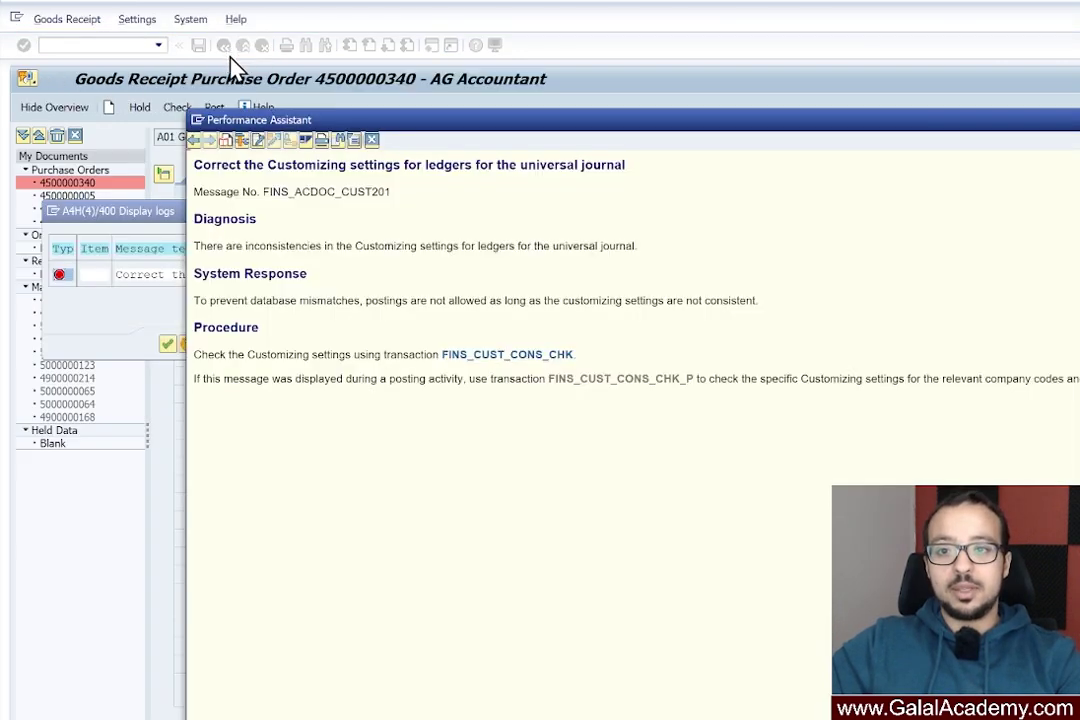
left_click(371, 139)
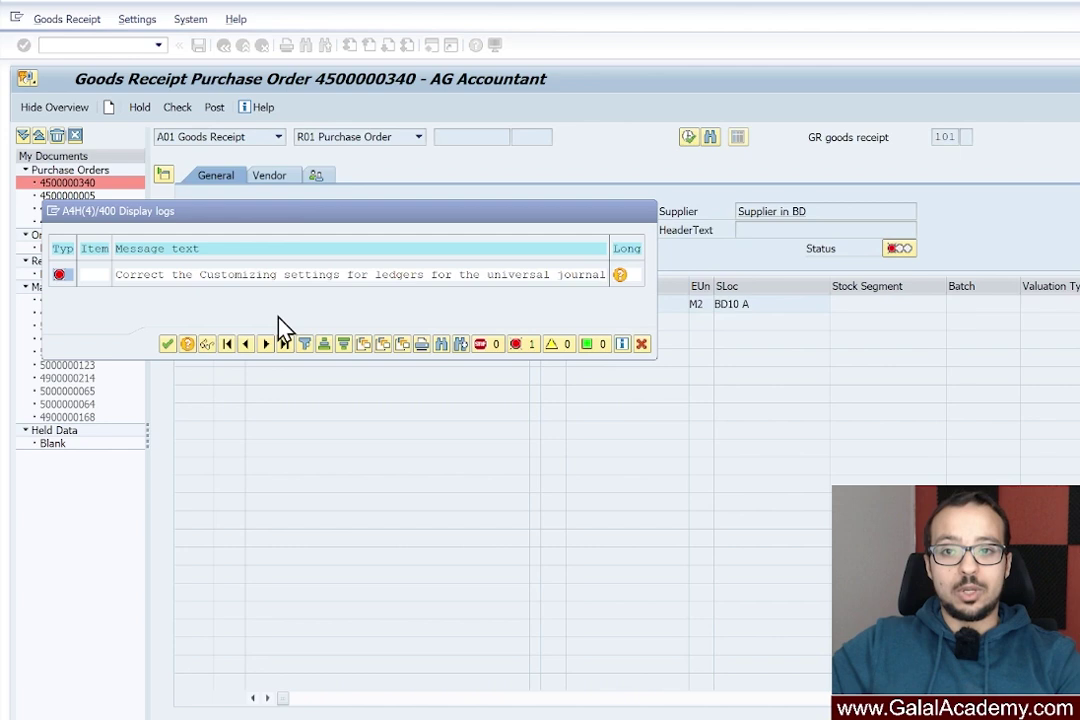
left_click(168, 345)
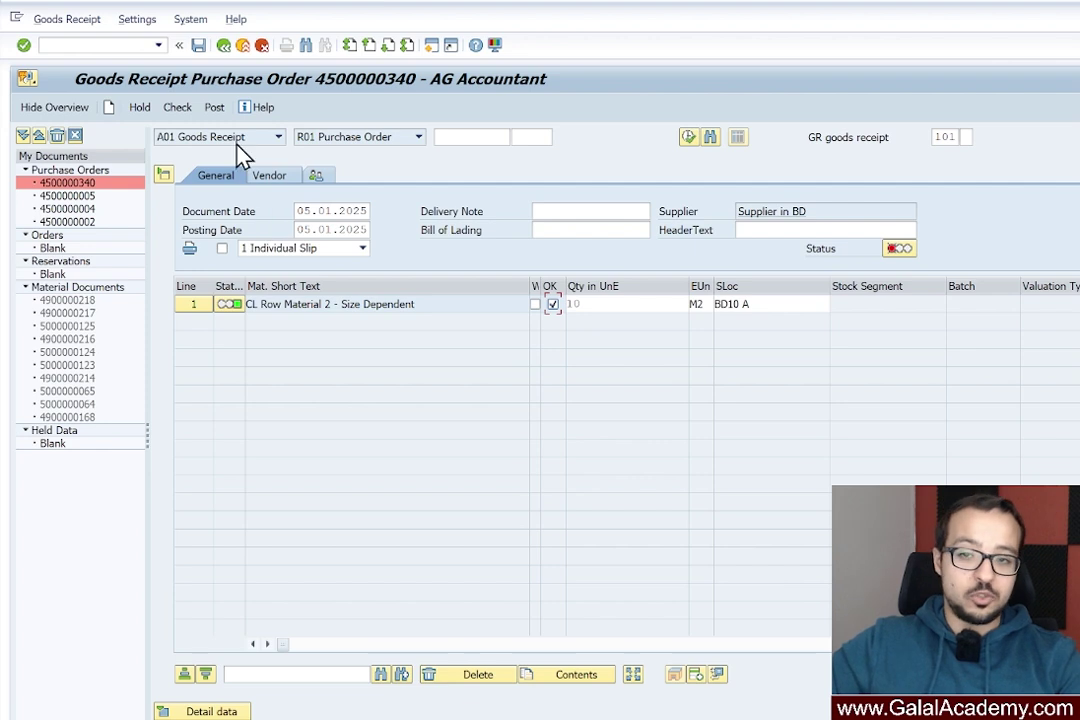
left_click(215, 108)
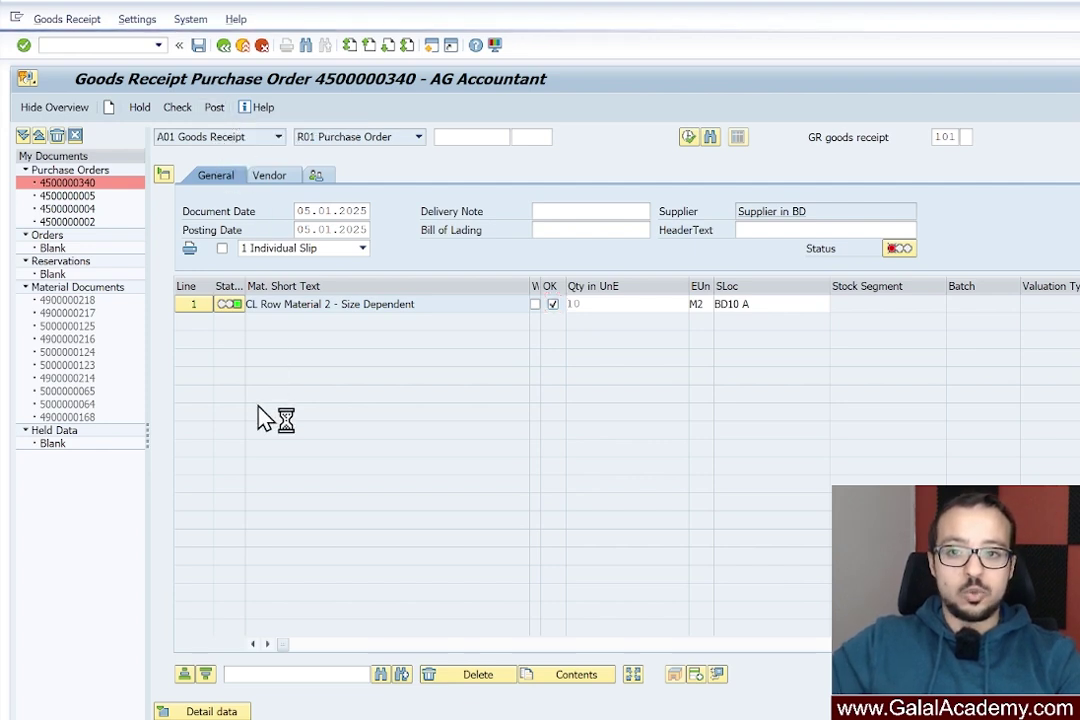